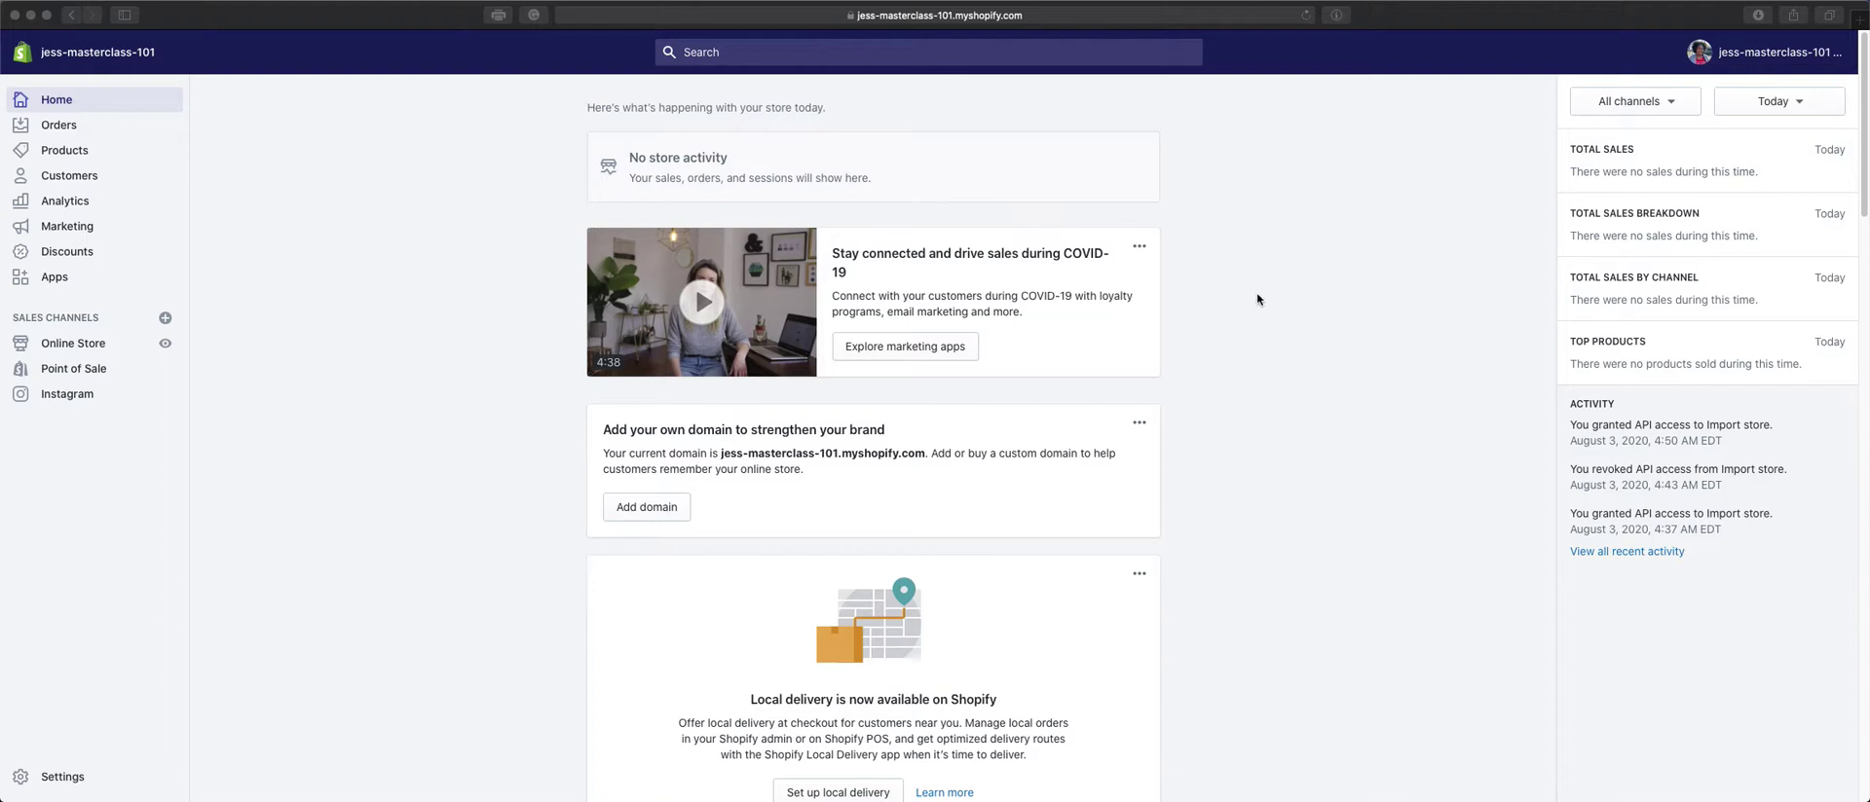
Go to Orders > Drafts, which is empty, and start a new draft order.
click(1257, 298)
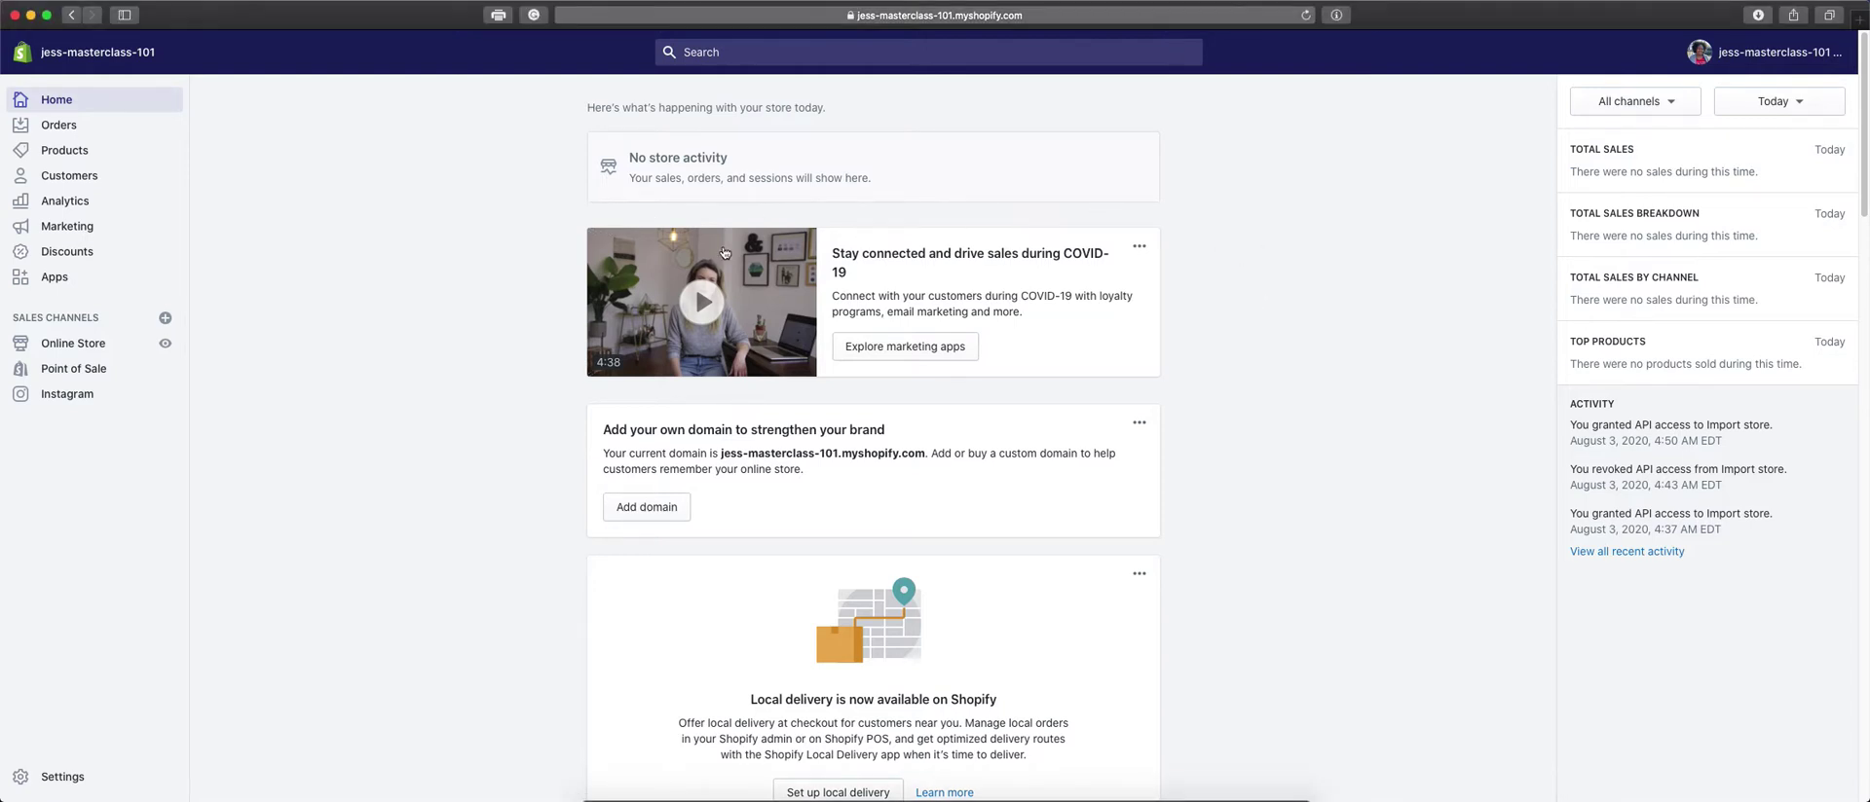
click(55, 131)
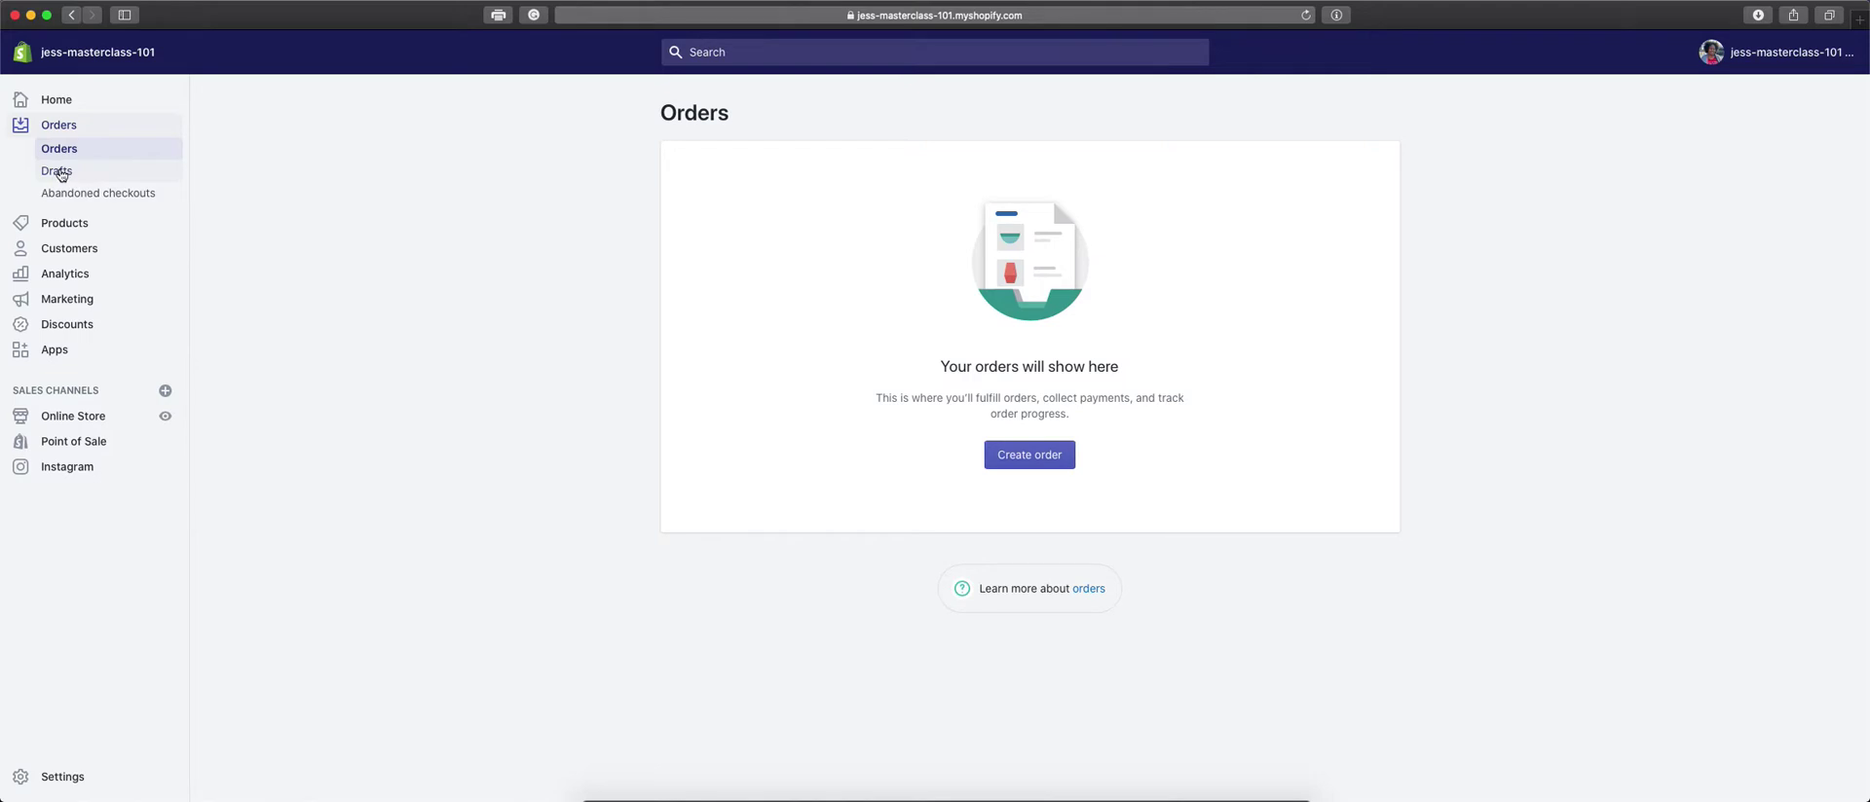
click(69, 177)
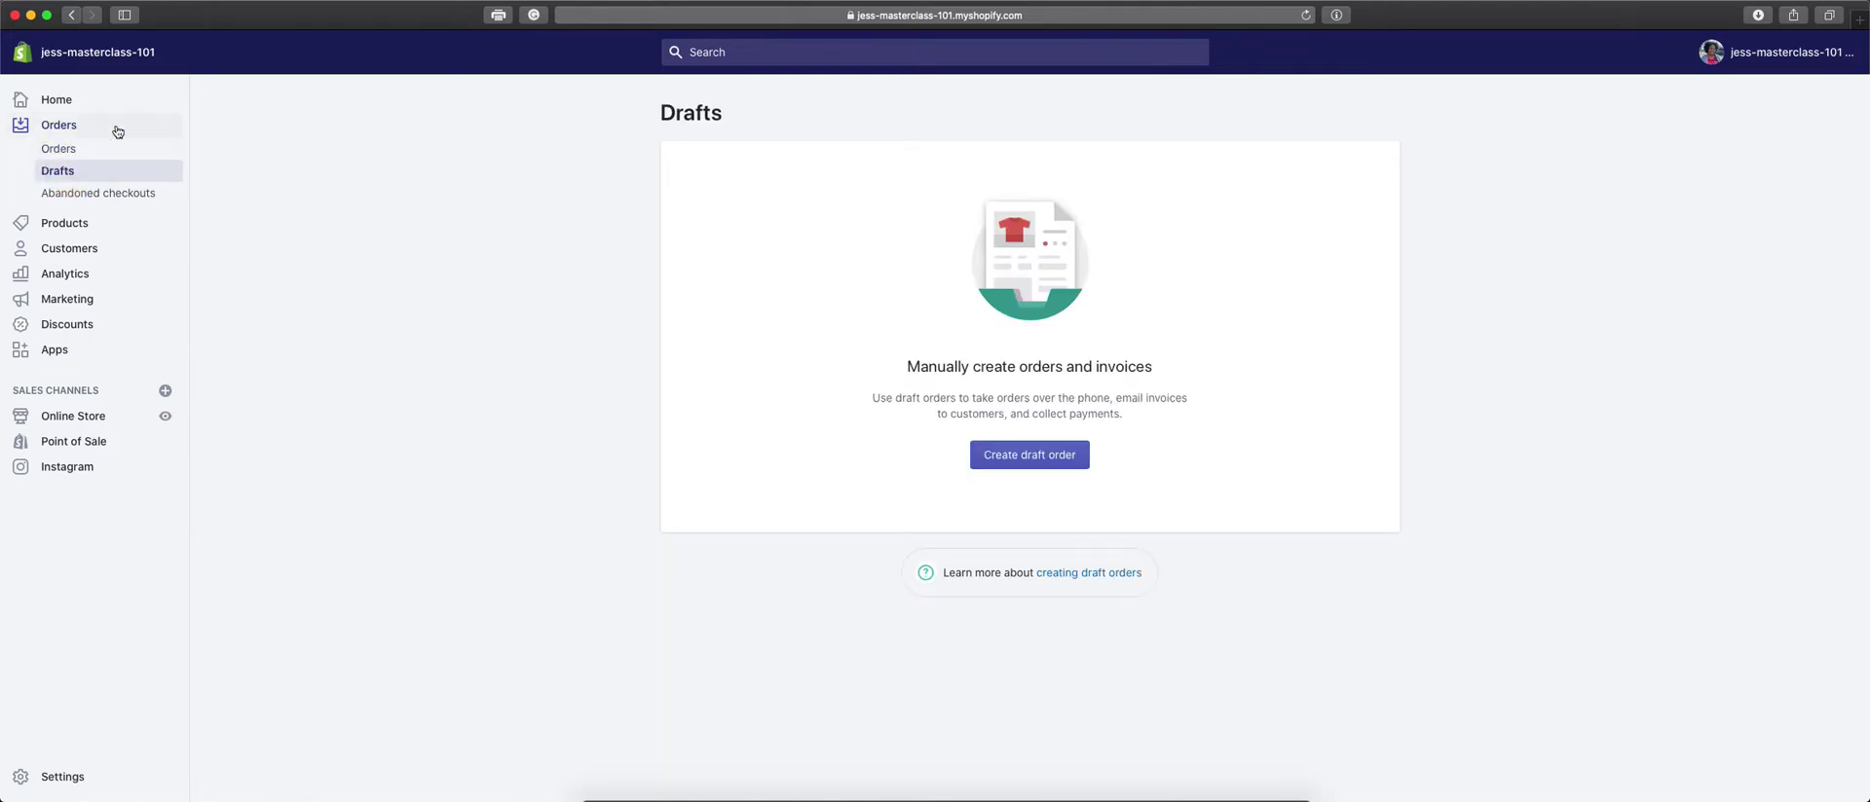
click(996, 463)
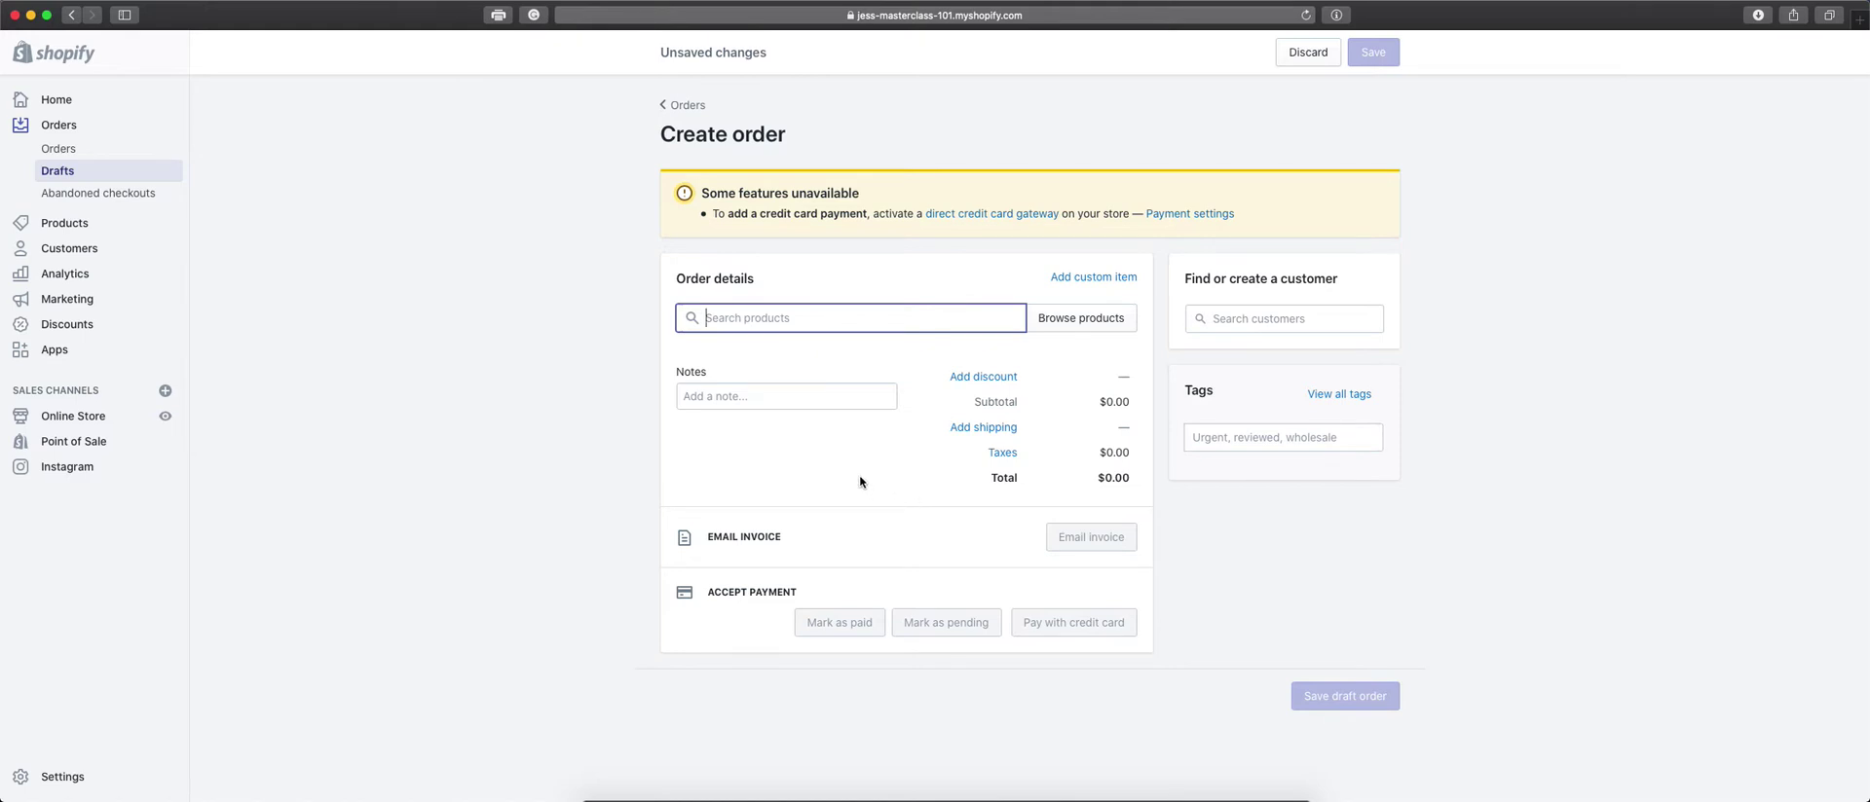
Open the Add custom item form on the blank draft order.
click(775, 322)
click(1106, 282)
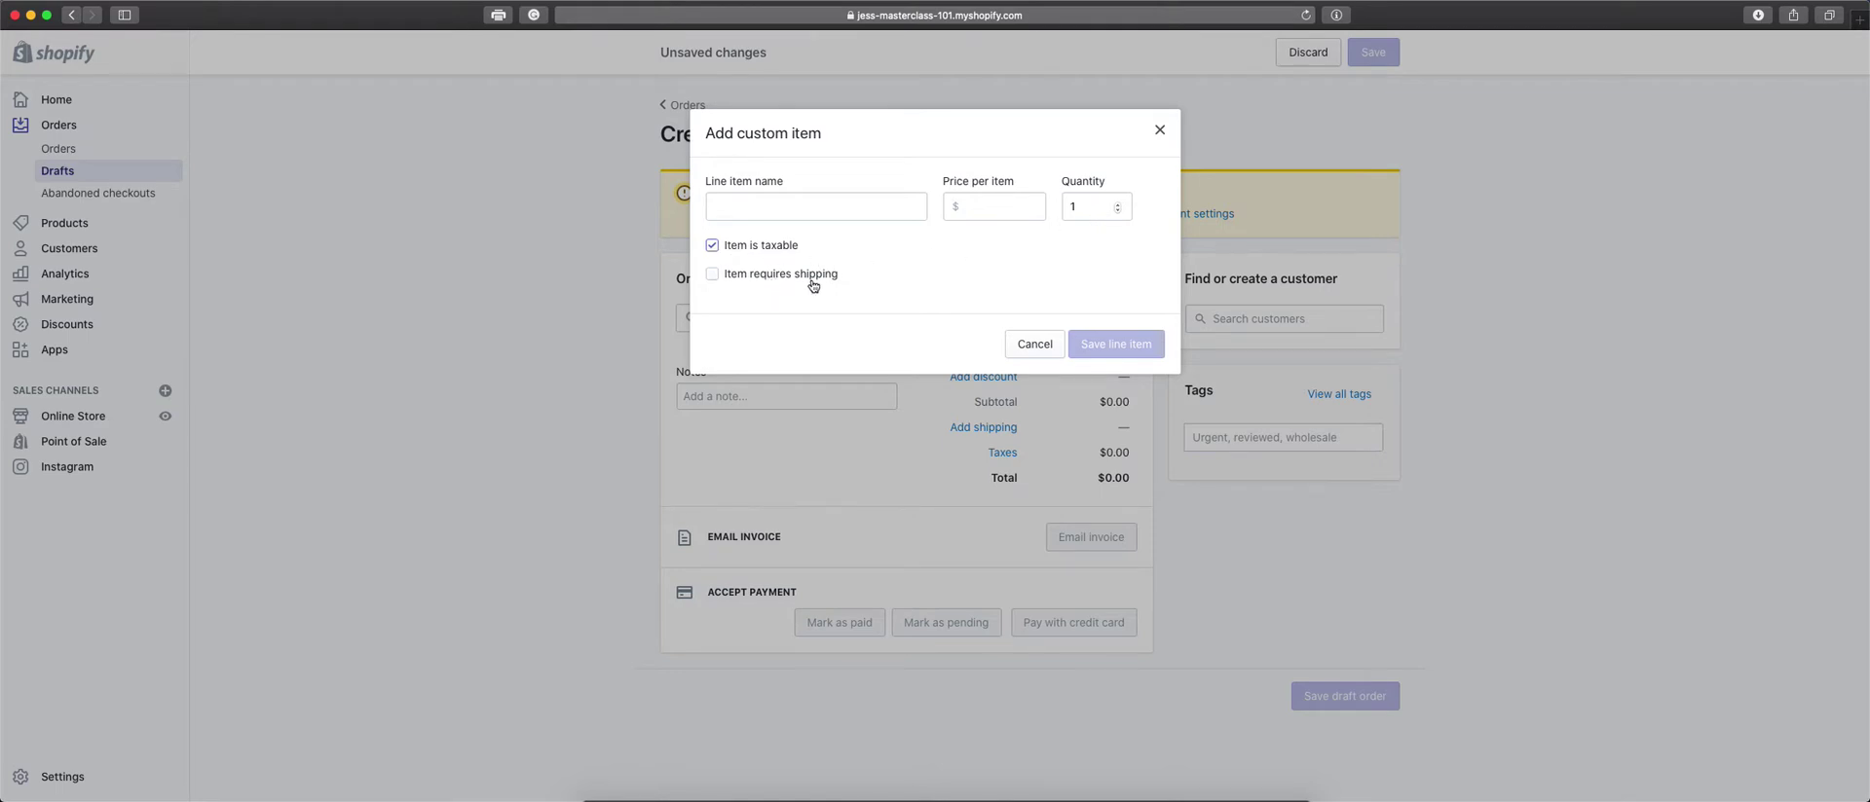
Cancel the custom item, then add Example Product (Blue only) and the $10.00 USD Gift Card.
click(1048, 353)
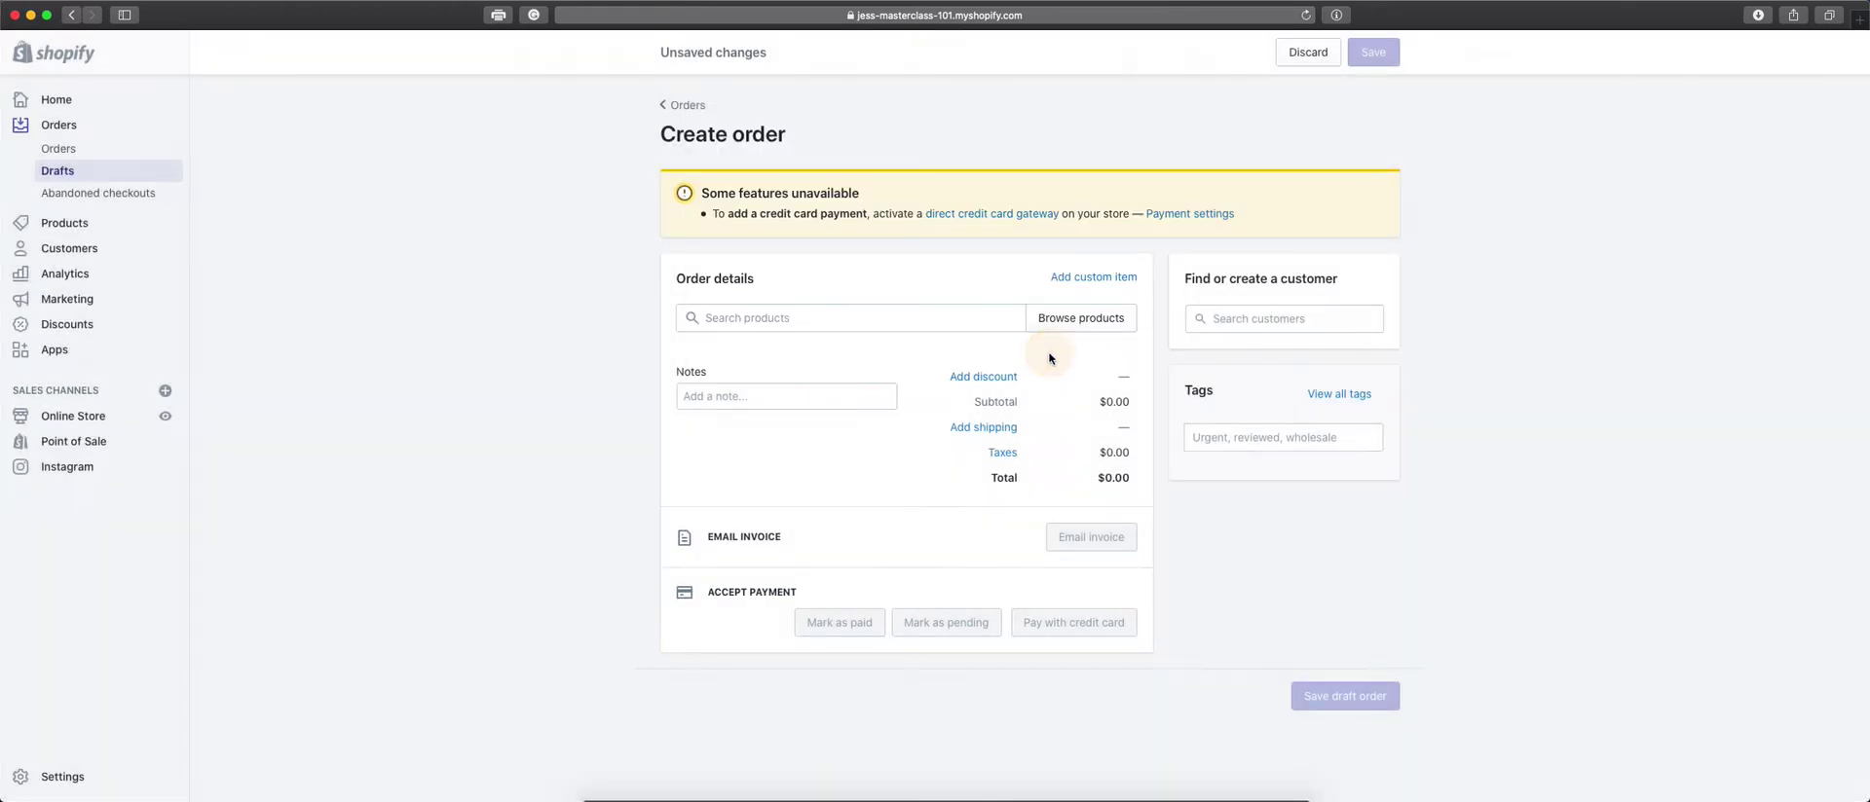
click(974, 317)
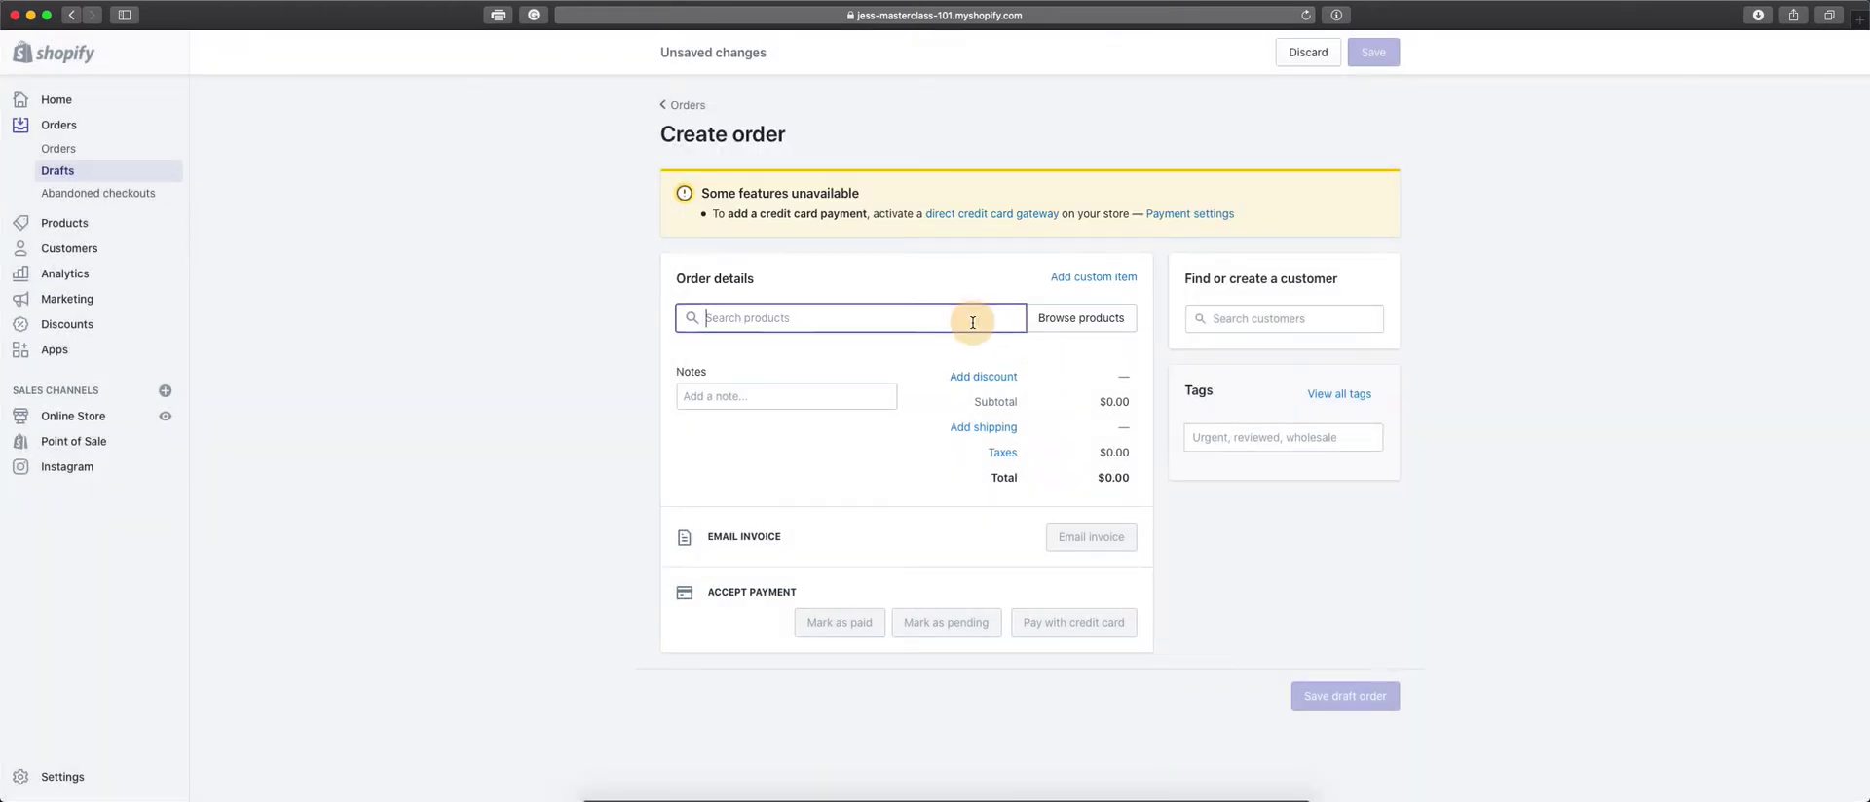
click(1052, 321)
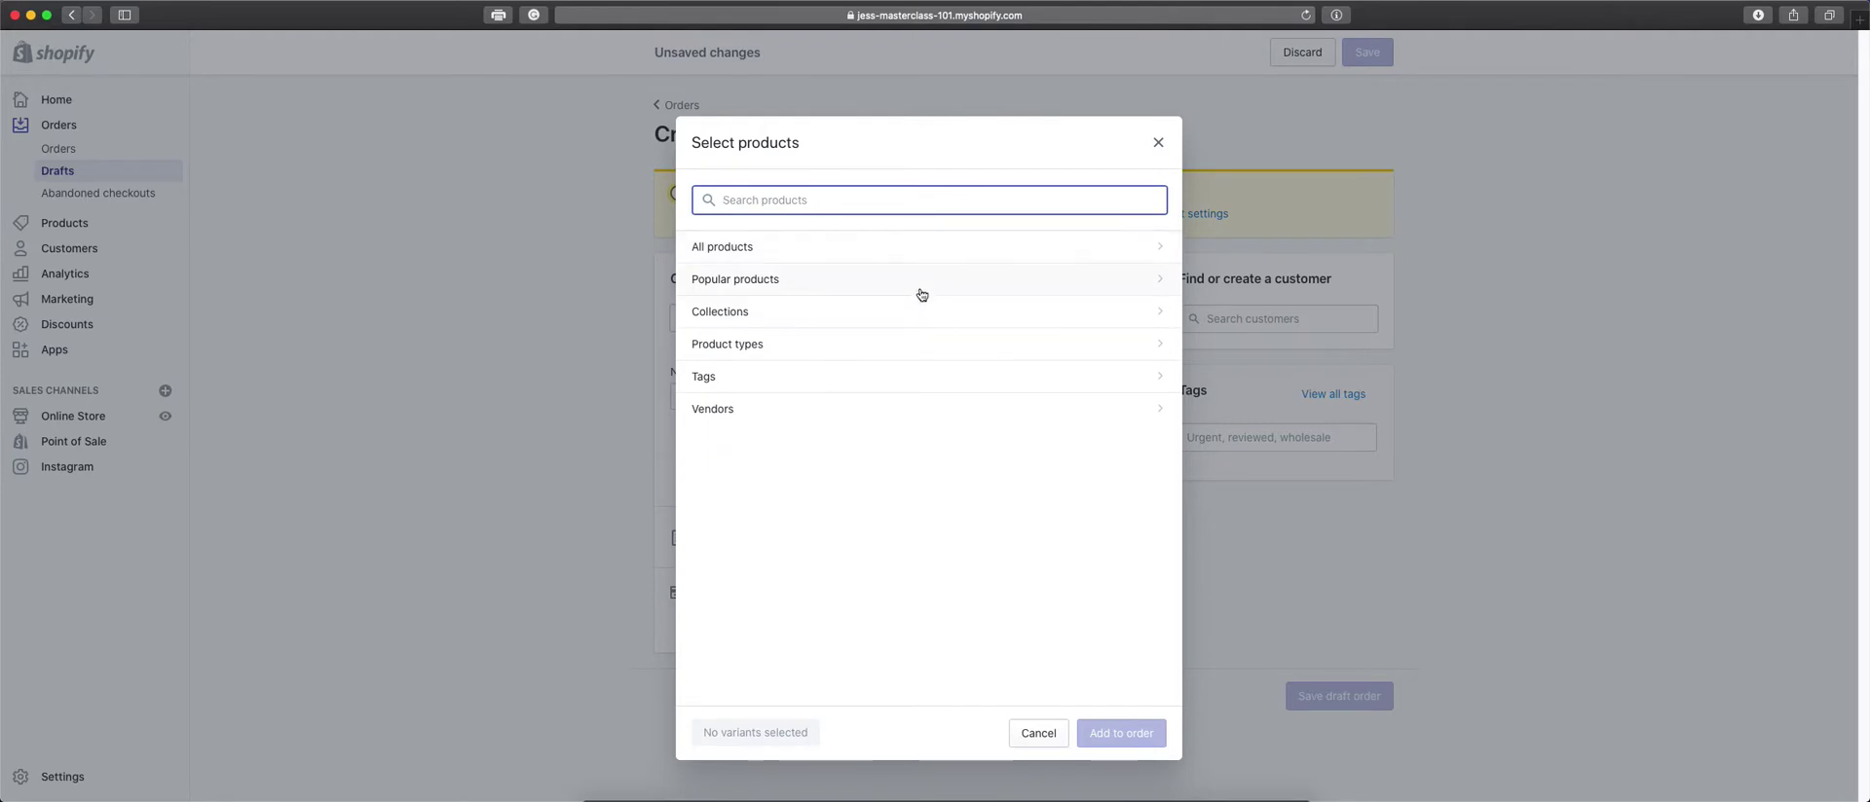
click(921, 258)
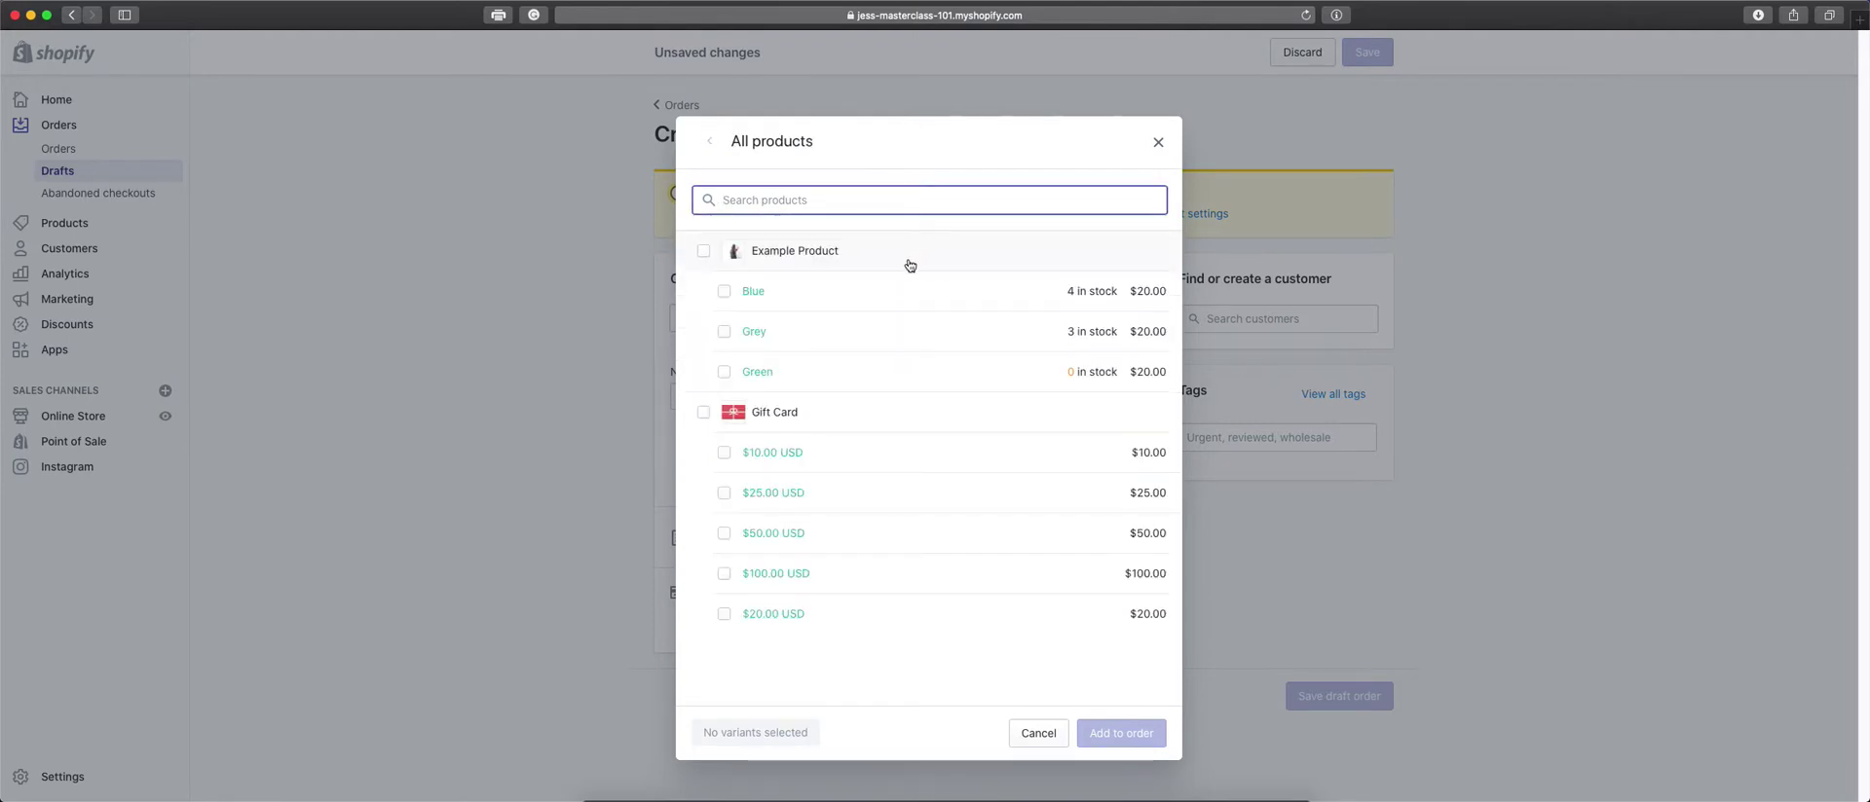
click(703, 252)
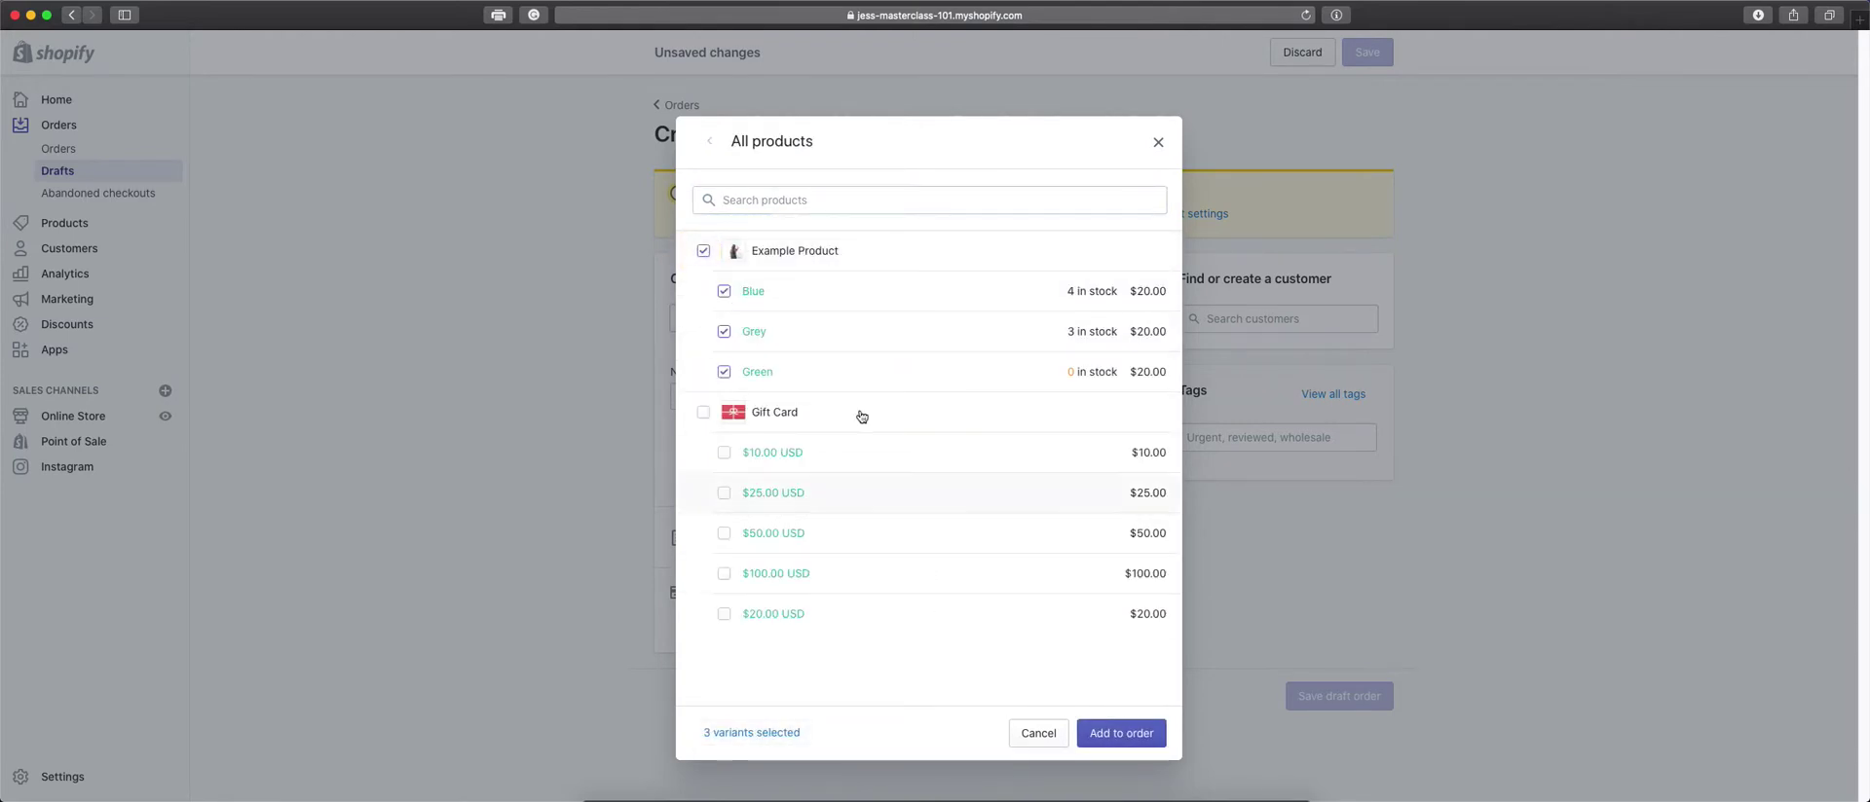
click(722, 331)
click(724, 372)
click(724, 454)
click(1101, 733)
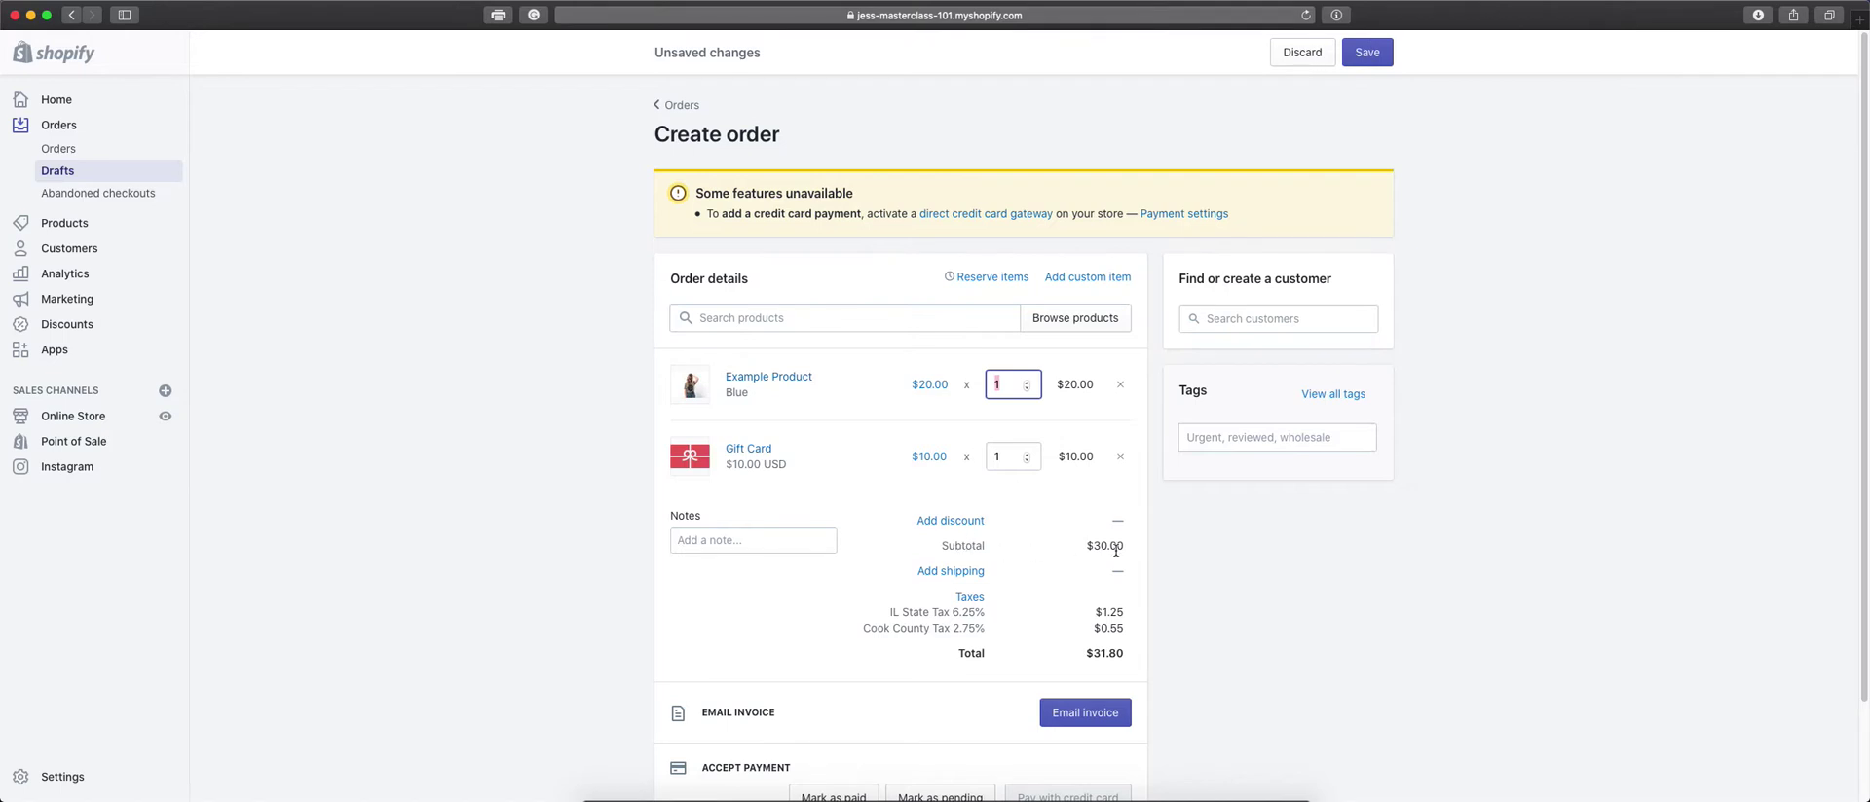
Try fixed-amount and percentage discount options, then dismiss them without applying a discount.
click(741, 545)
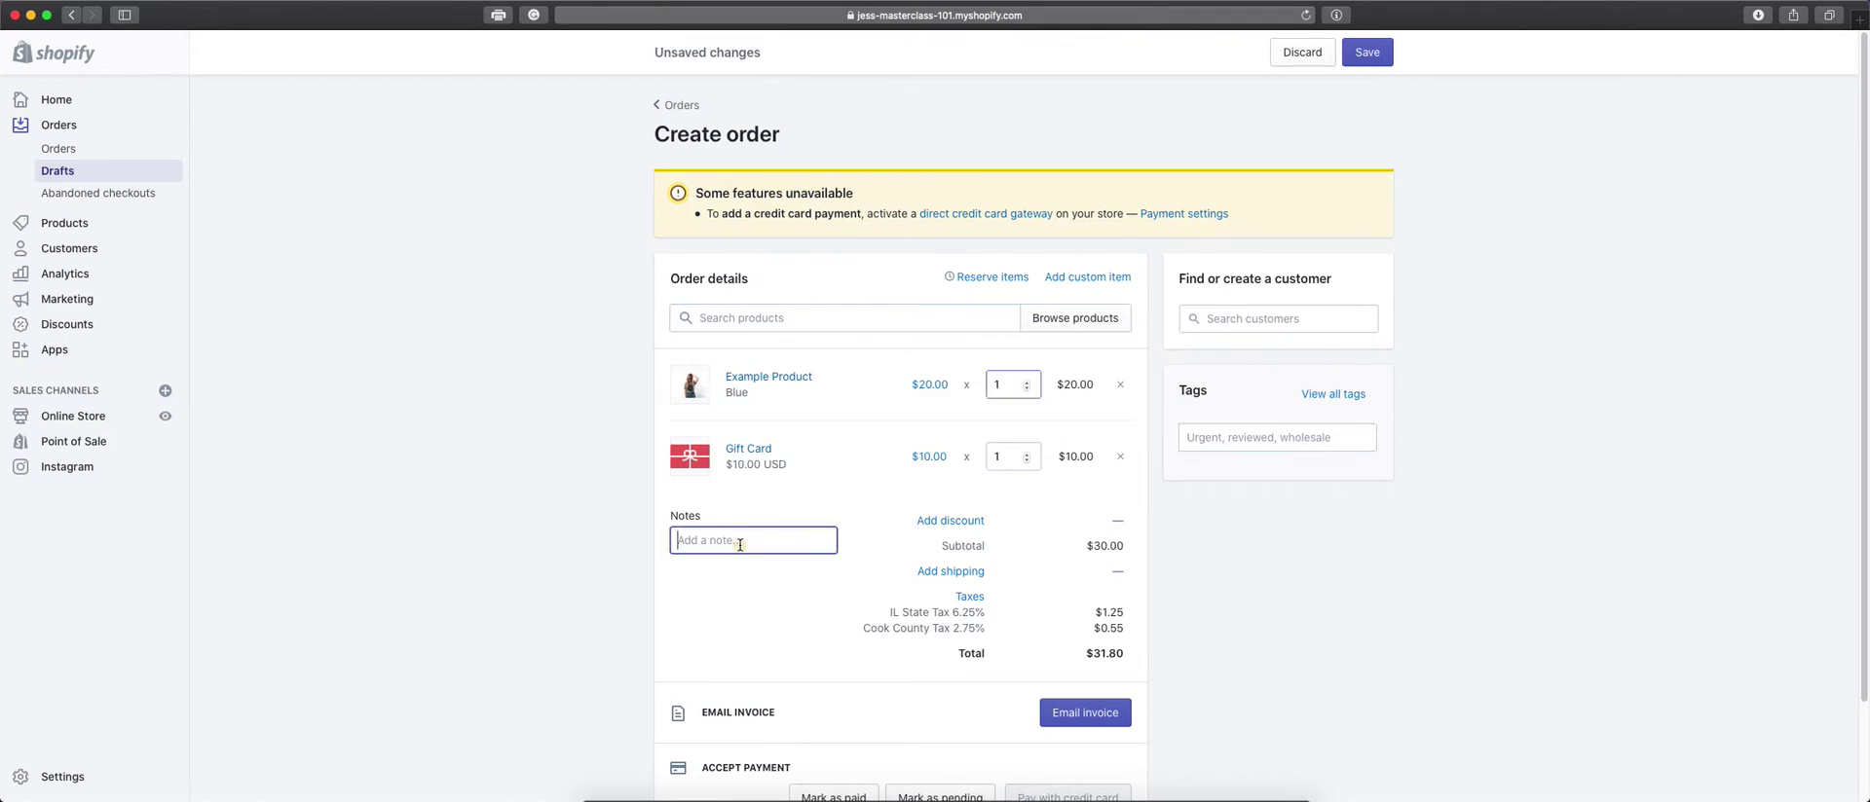
click(940, 521)
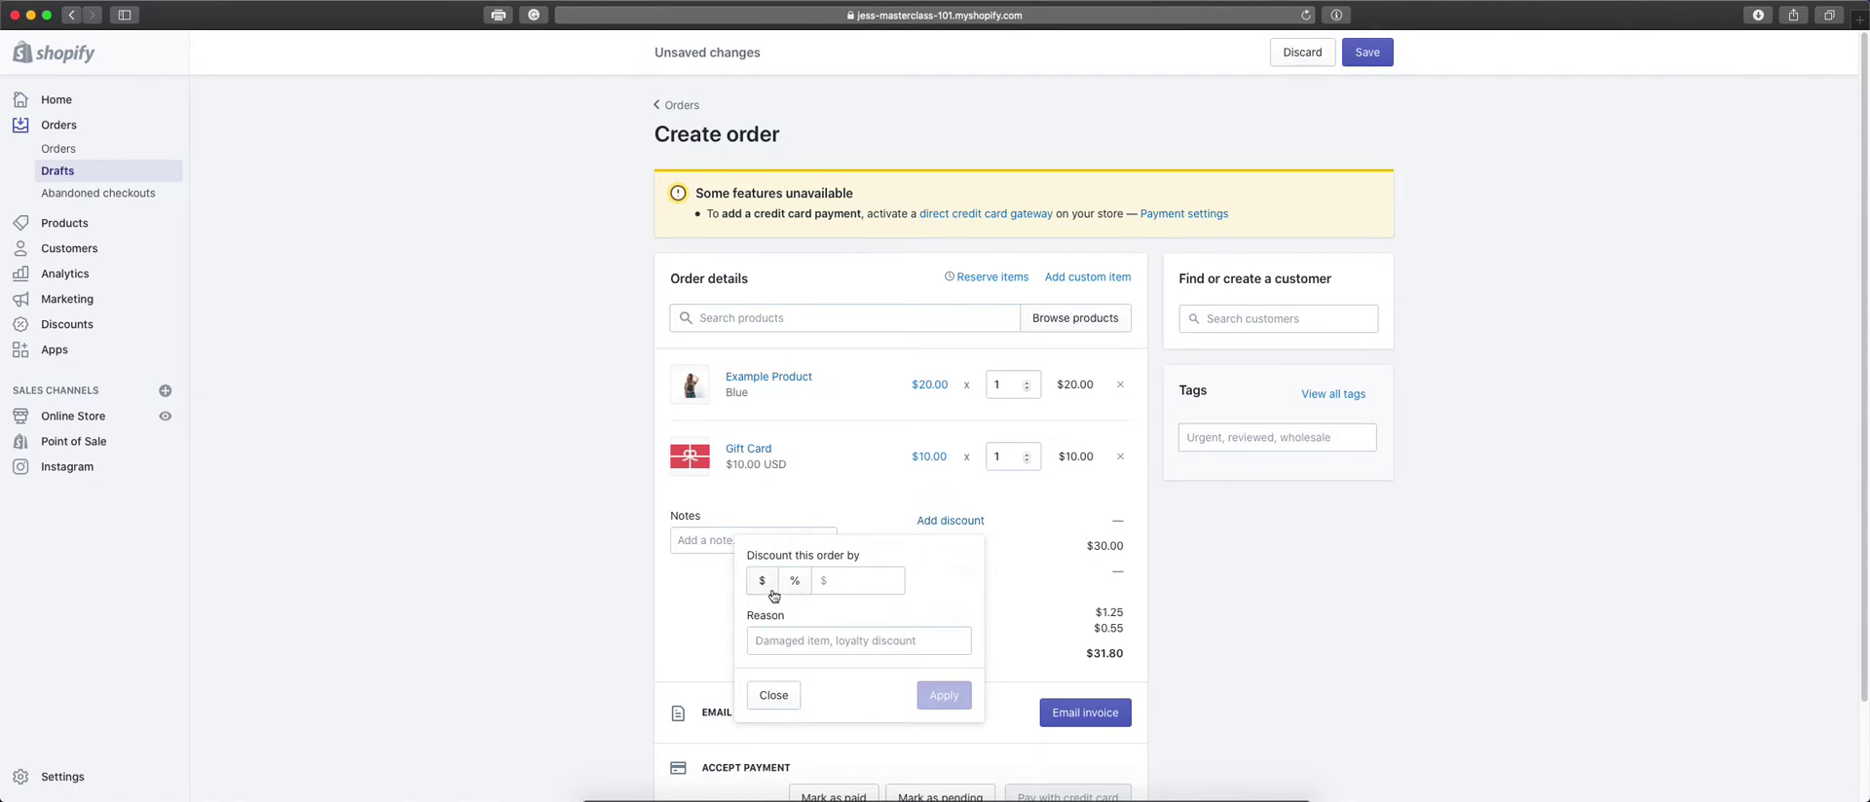
click(763, 592)
click(788, 597)
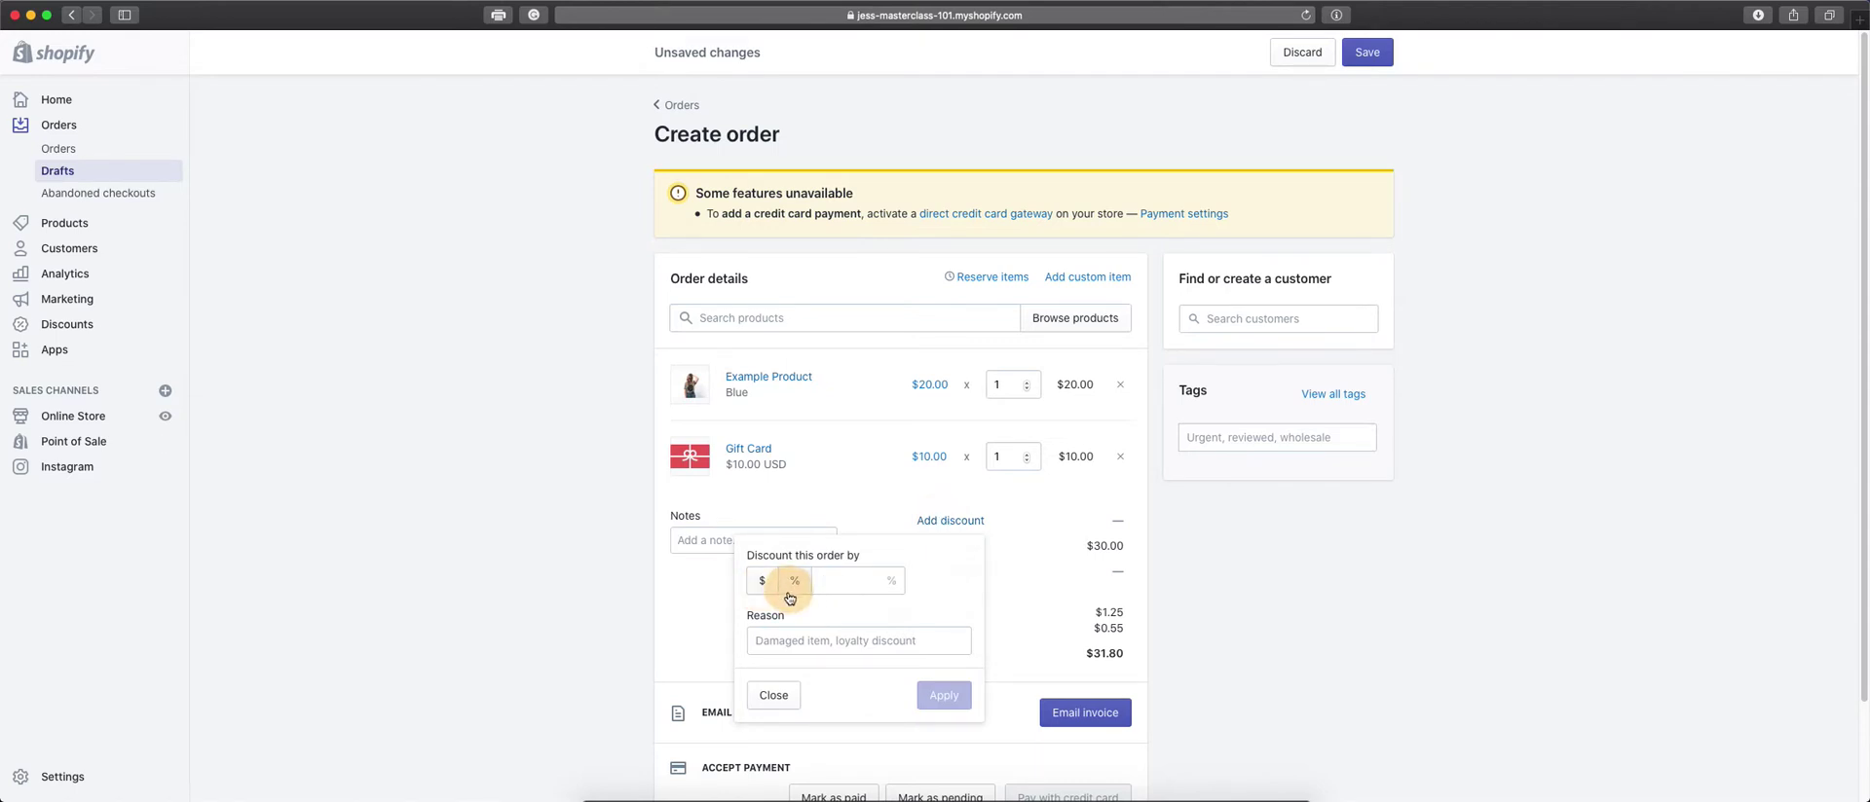
click(792, 698)
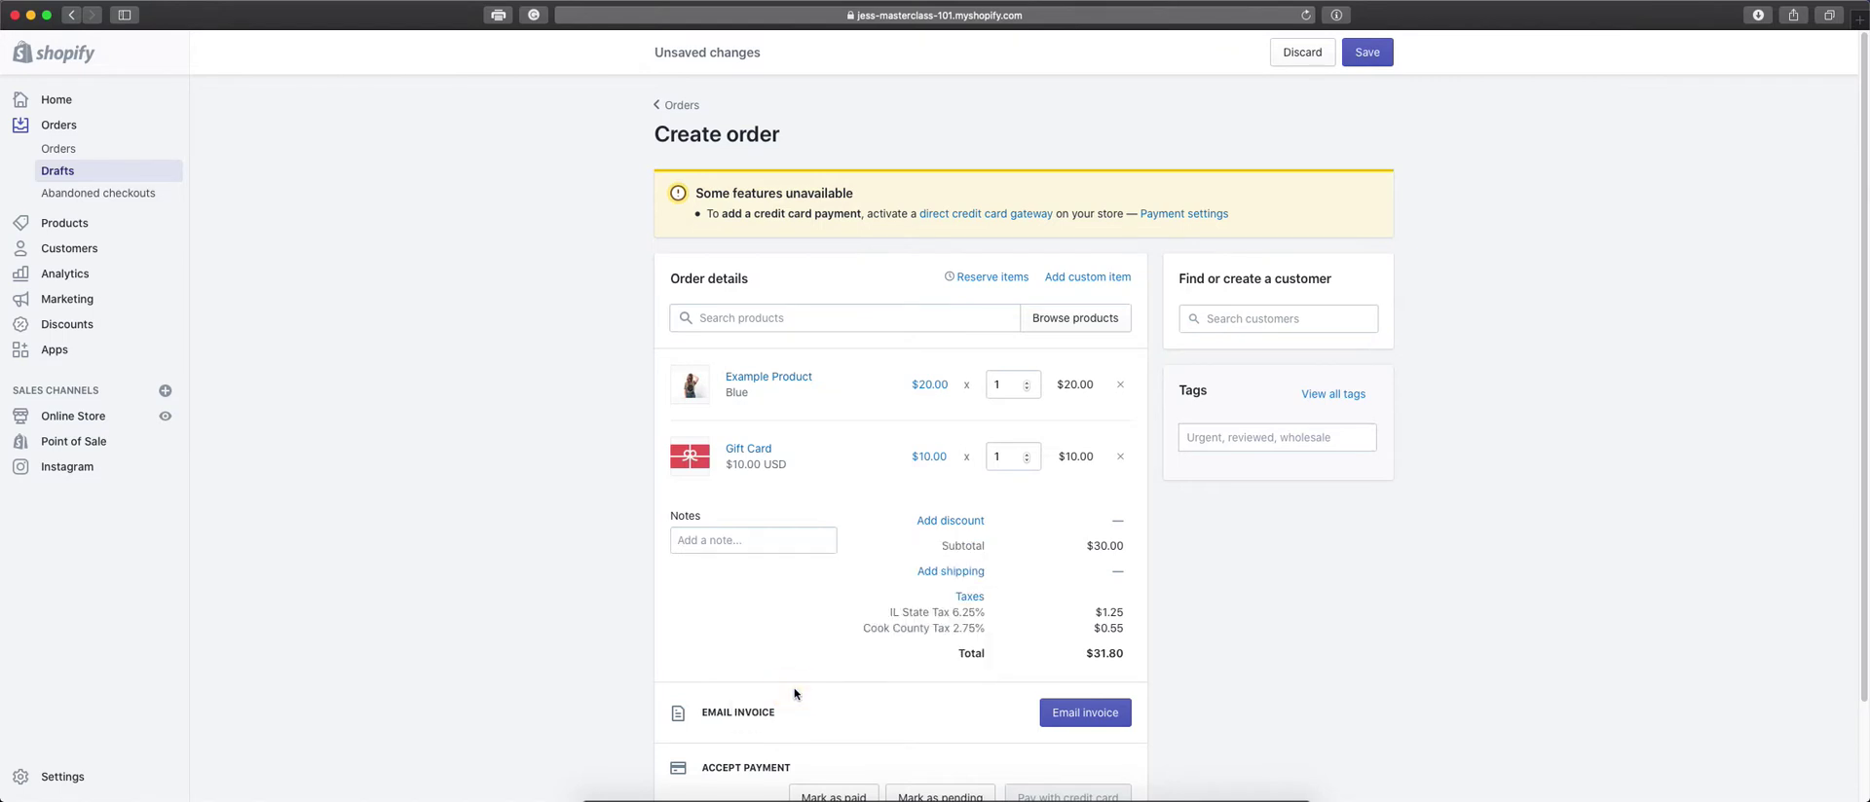
Apply Free shipping to the draft order, keeping shipping at $0.00.
click(959, 573)
scroll(953, 464, down, 1)
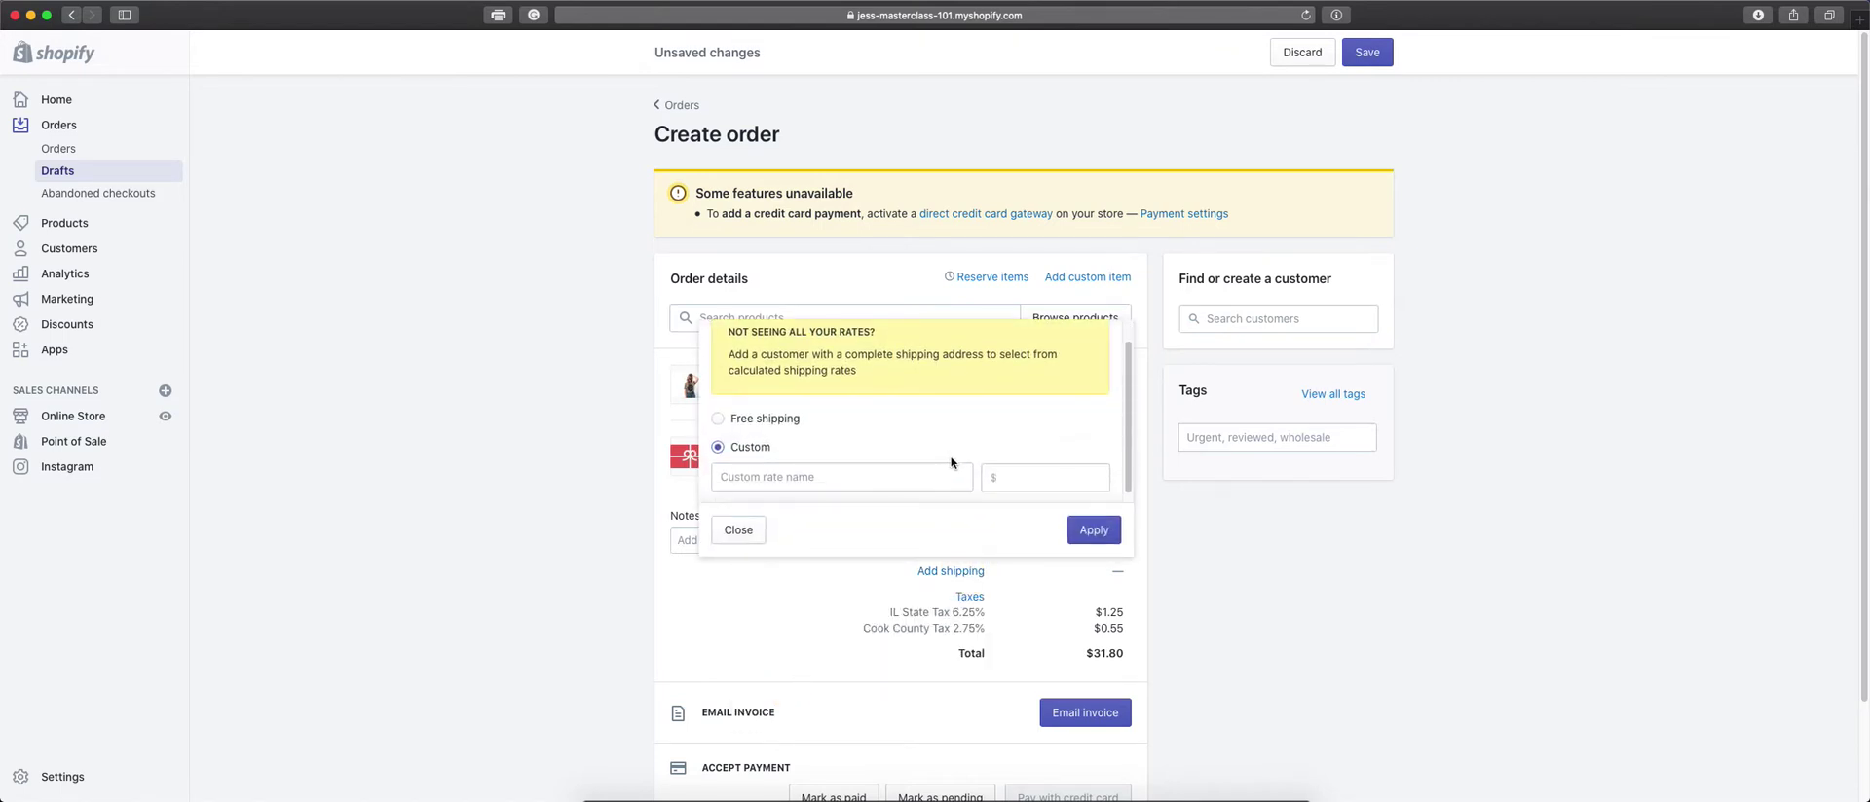
click(728, 425)
scroll(967, 455, down, 1)
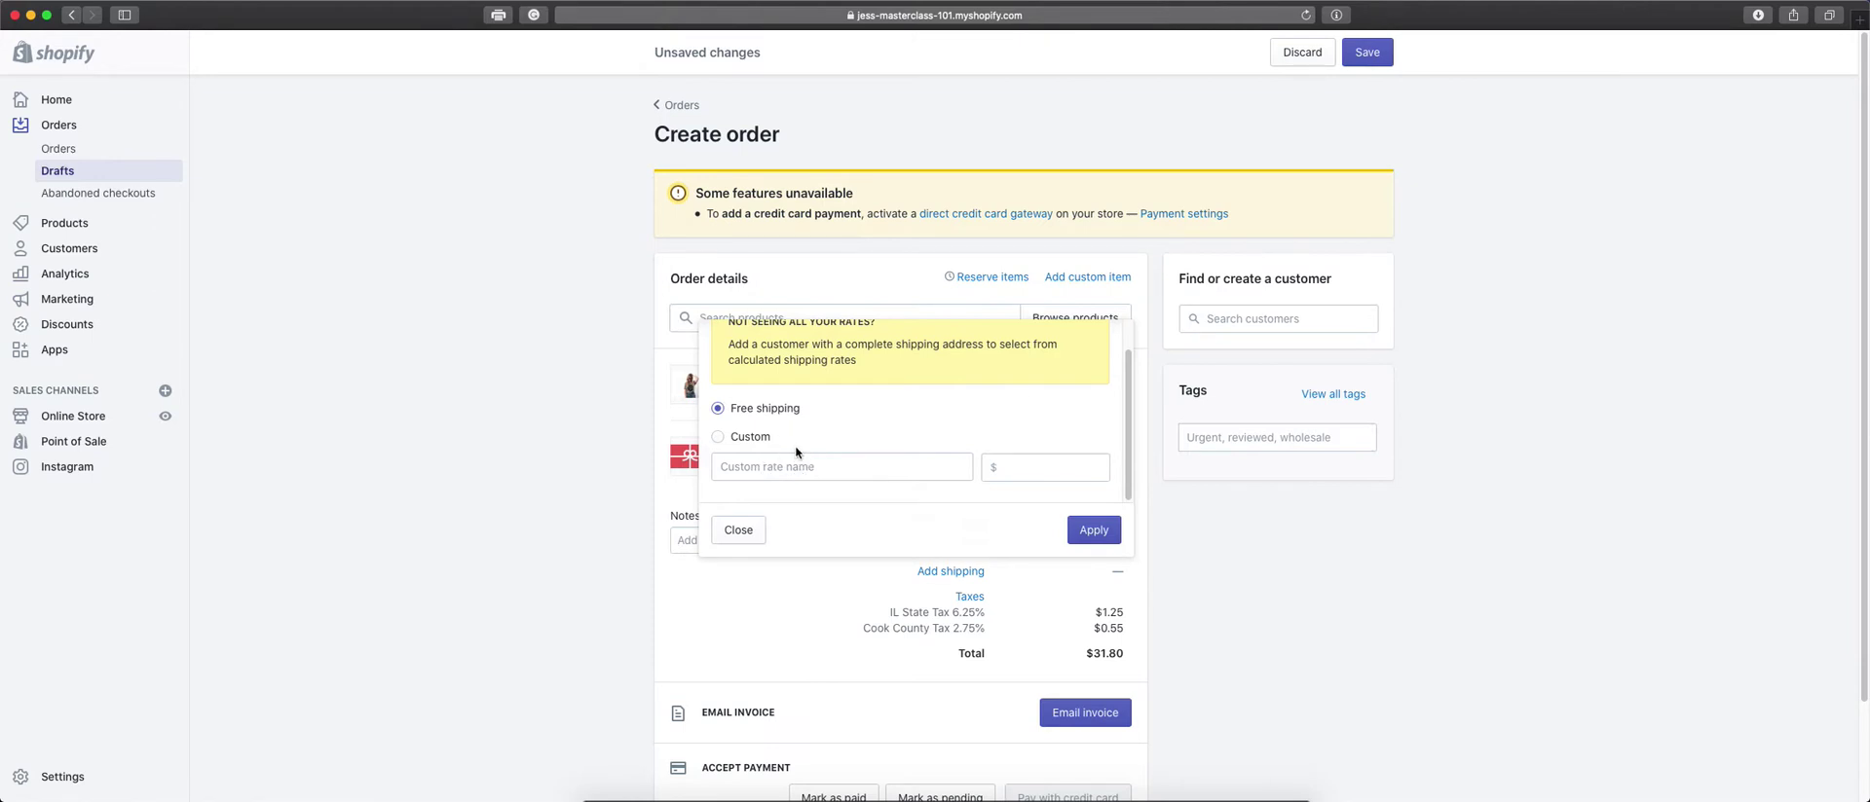
scroll(818, 419, up, 2)
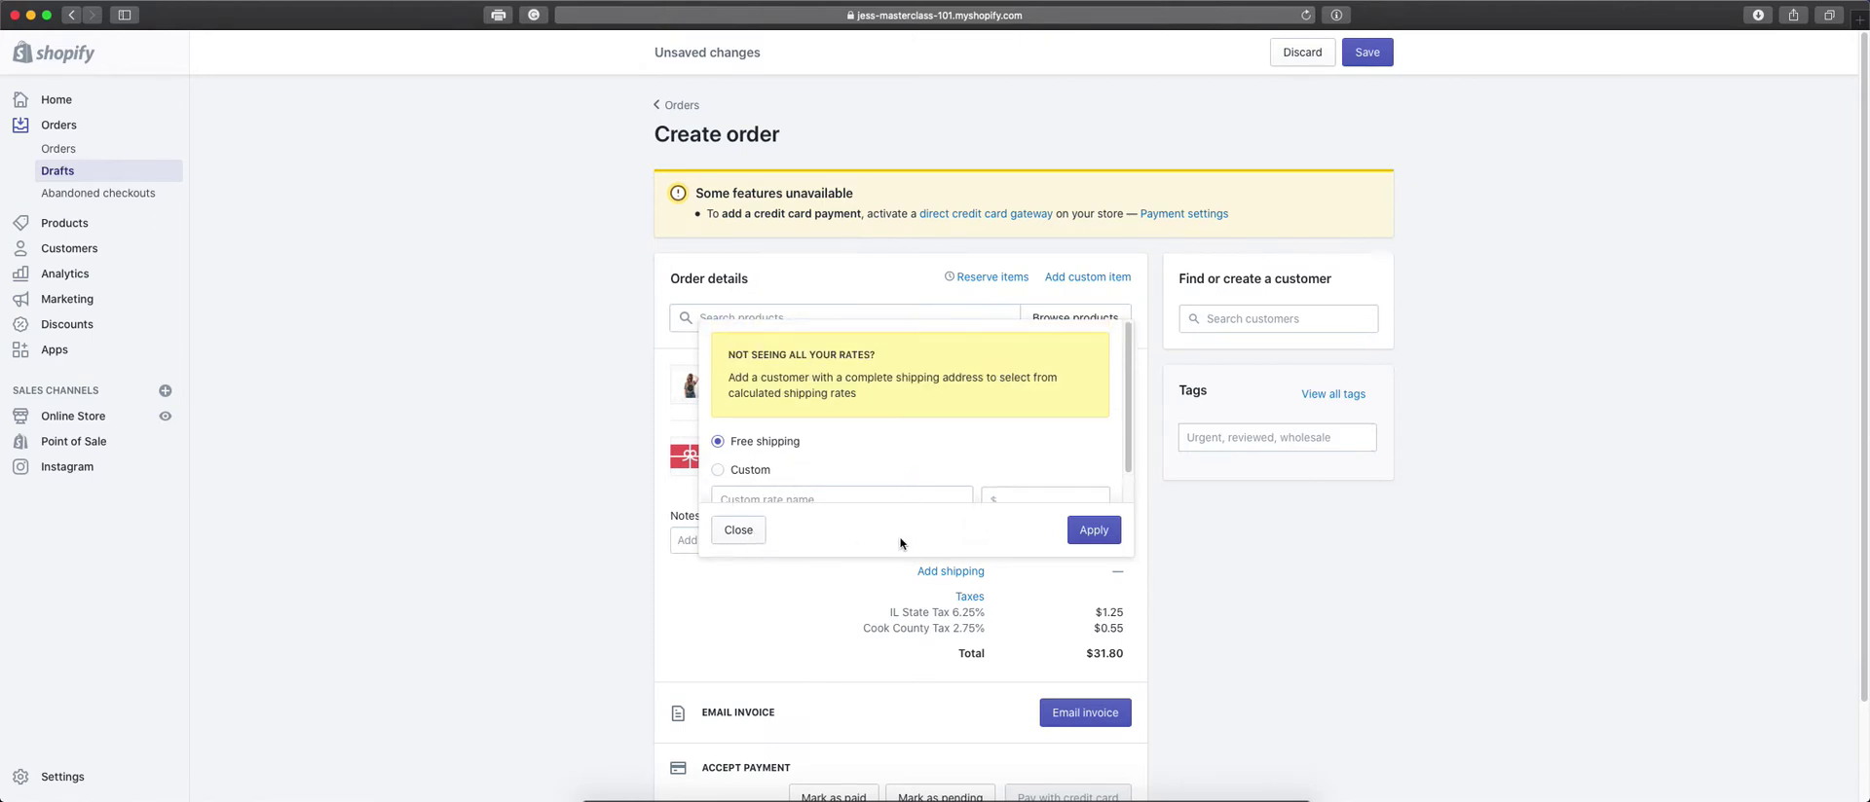
click(1095, 532)
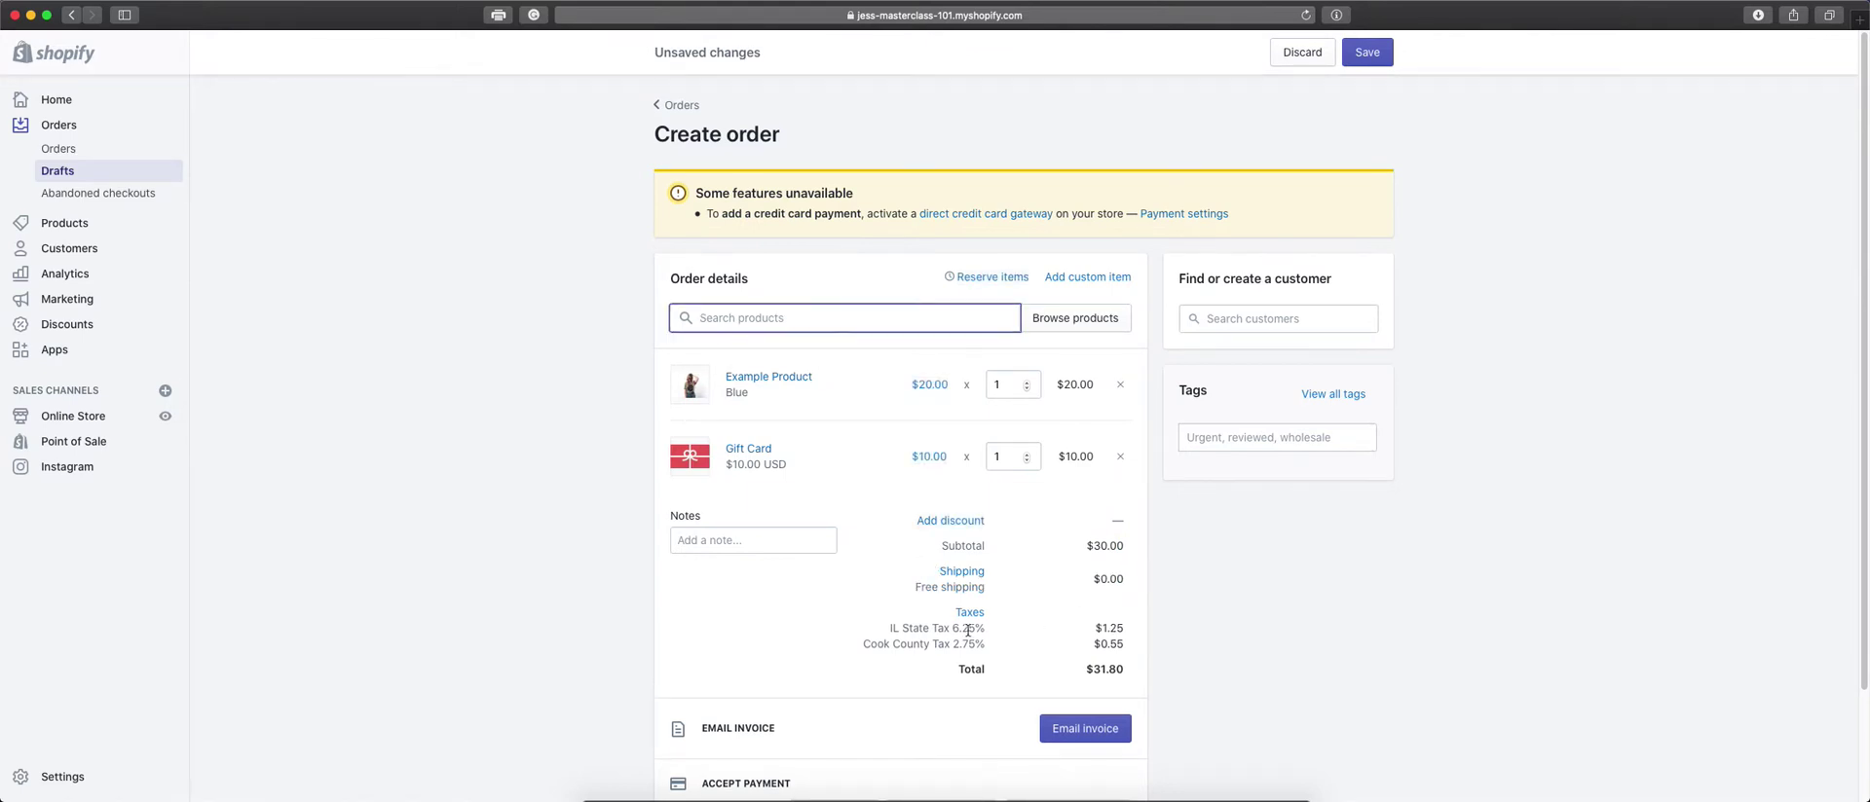
drag(892, 640, 1169, 654)
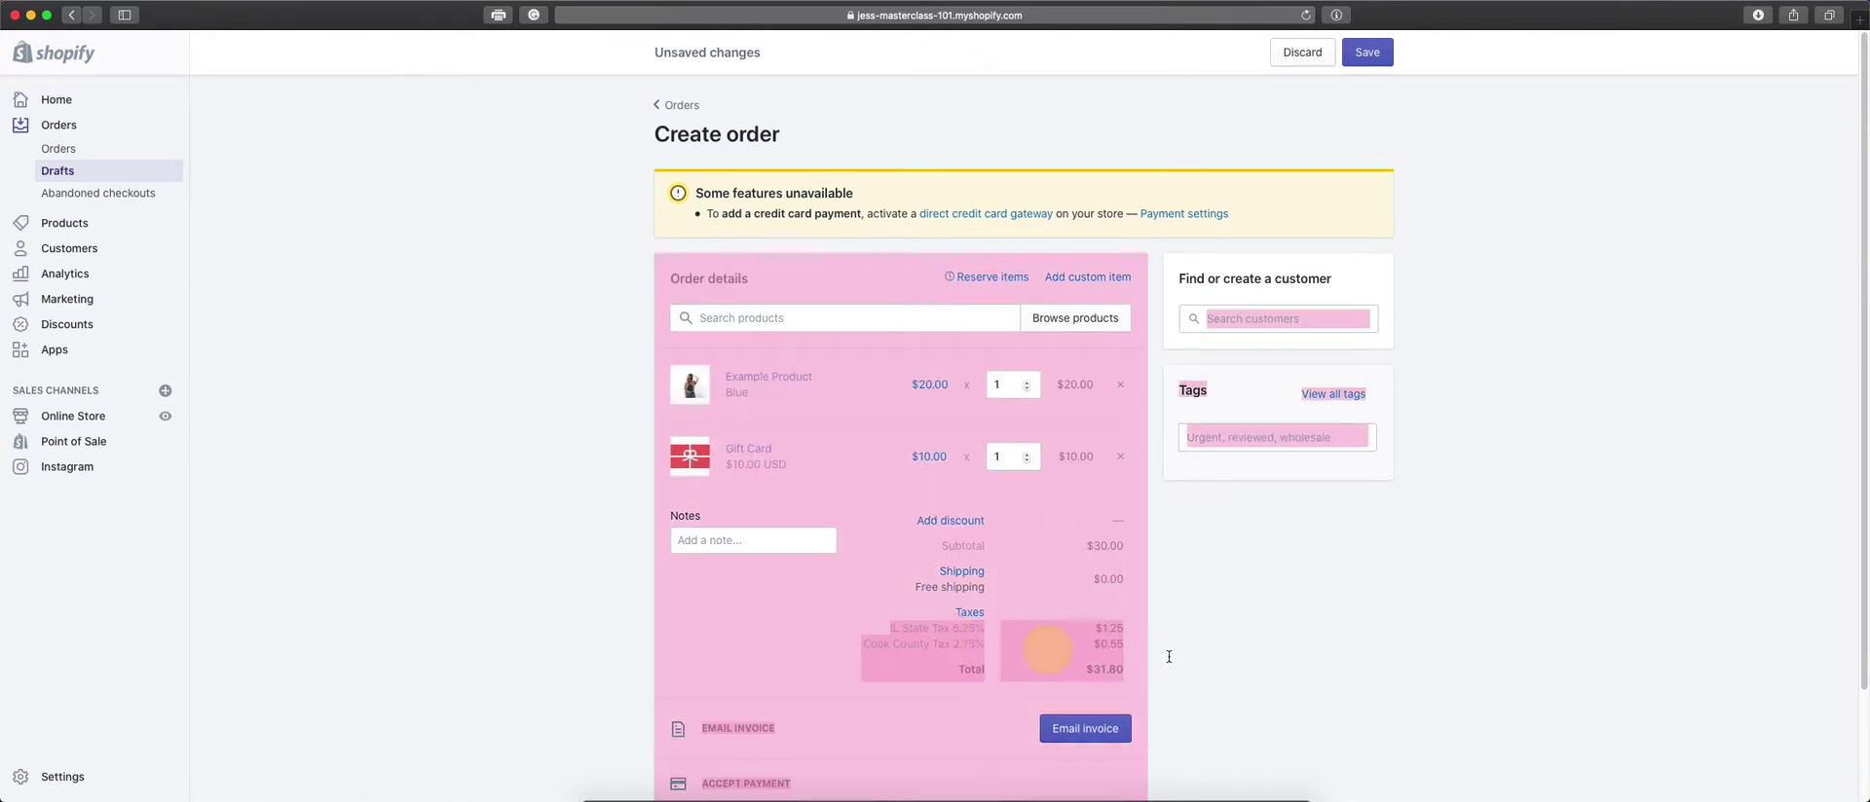
click(1198, 633)
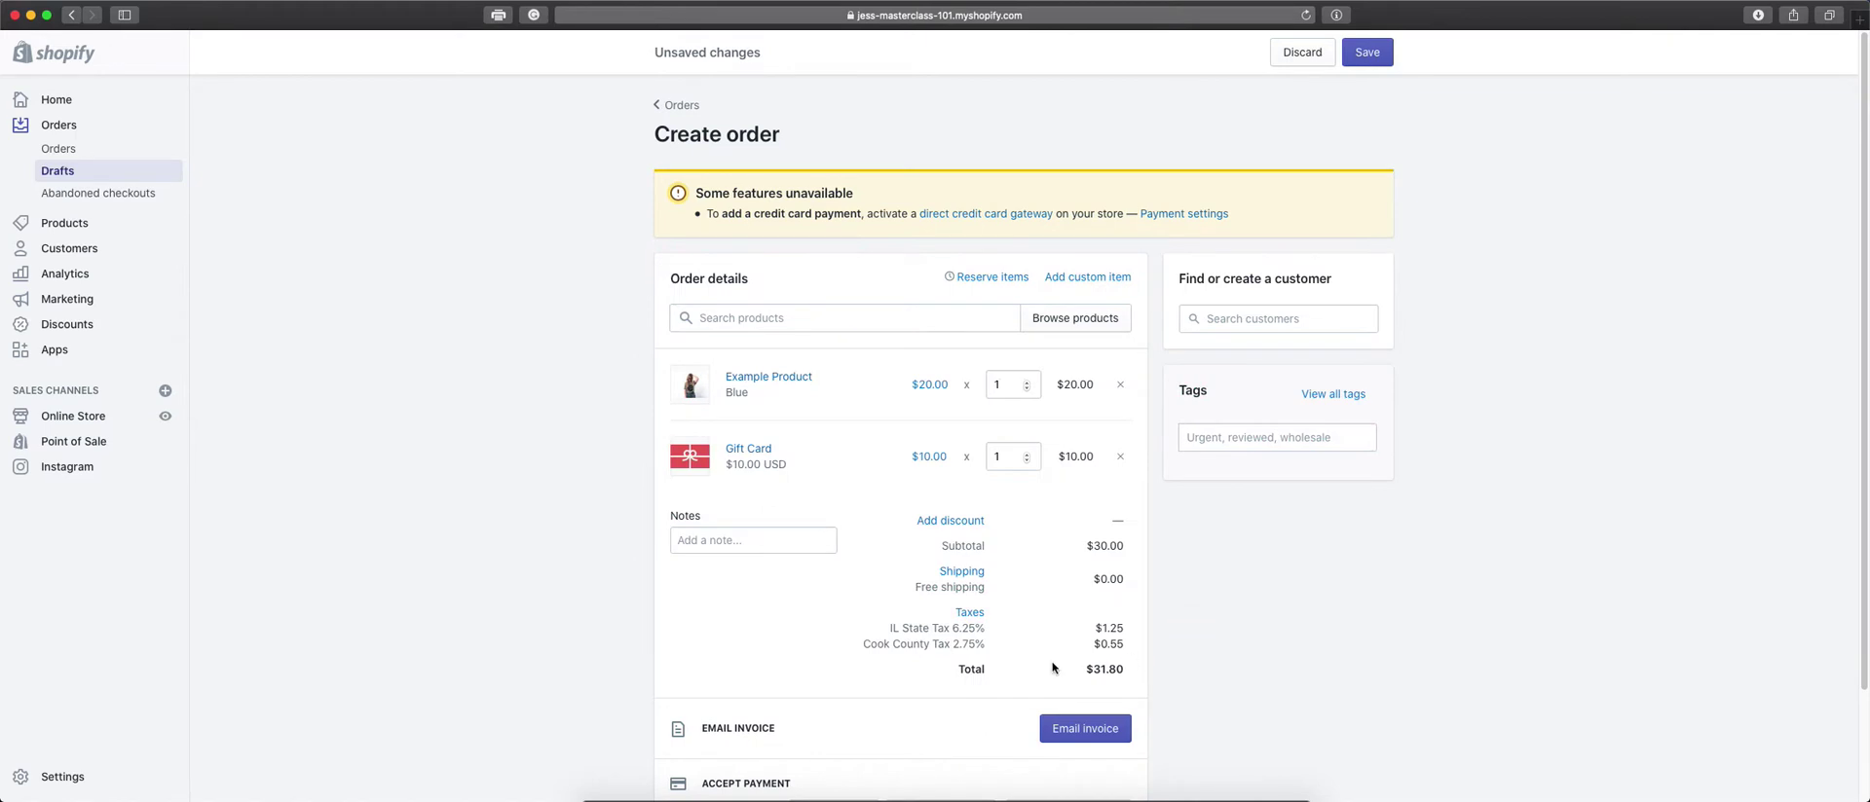
scroll(1164, 666, down, 1)
scroll(1169, 665, down, 3)
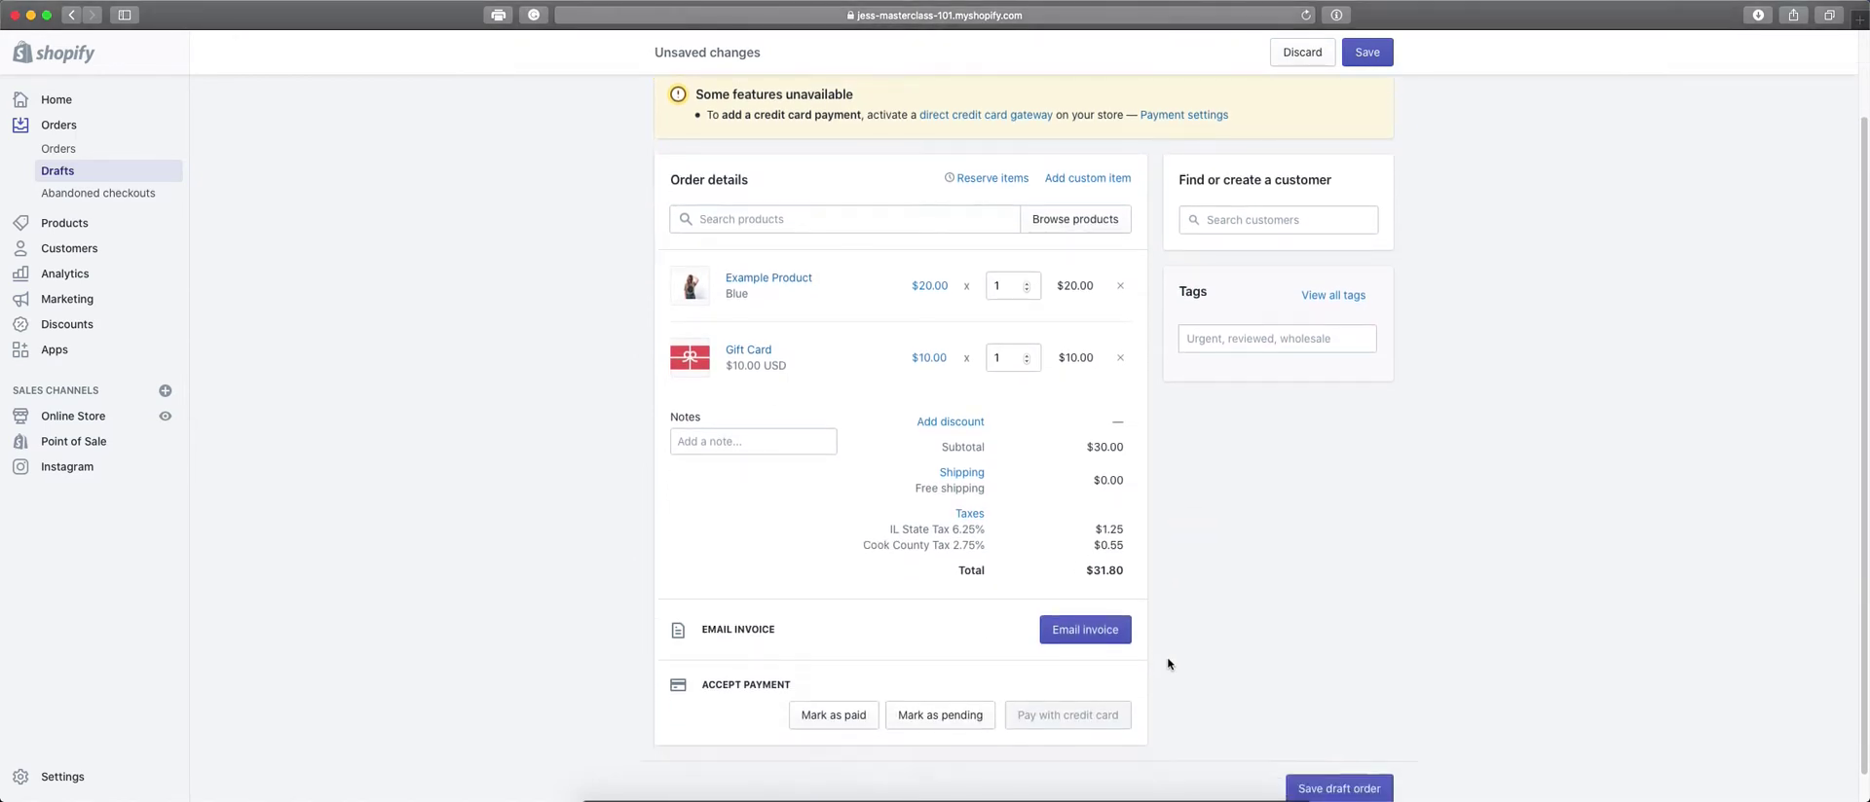
scroll(1168, 663, up, 1)
click(1001, 181)
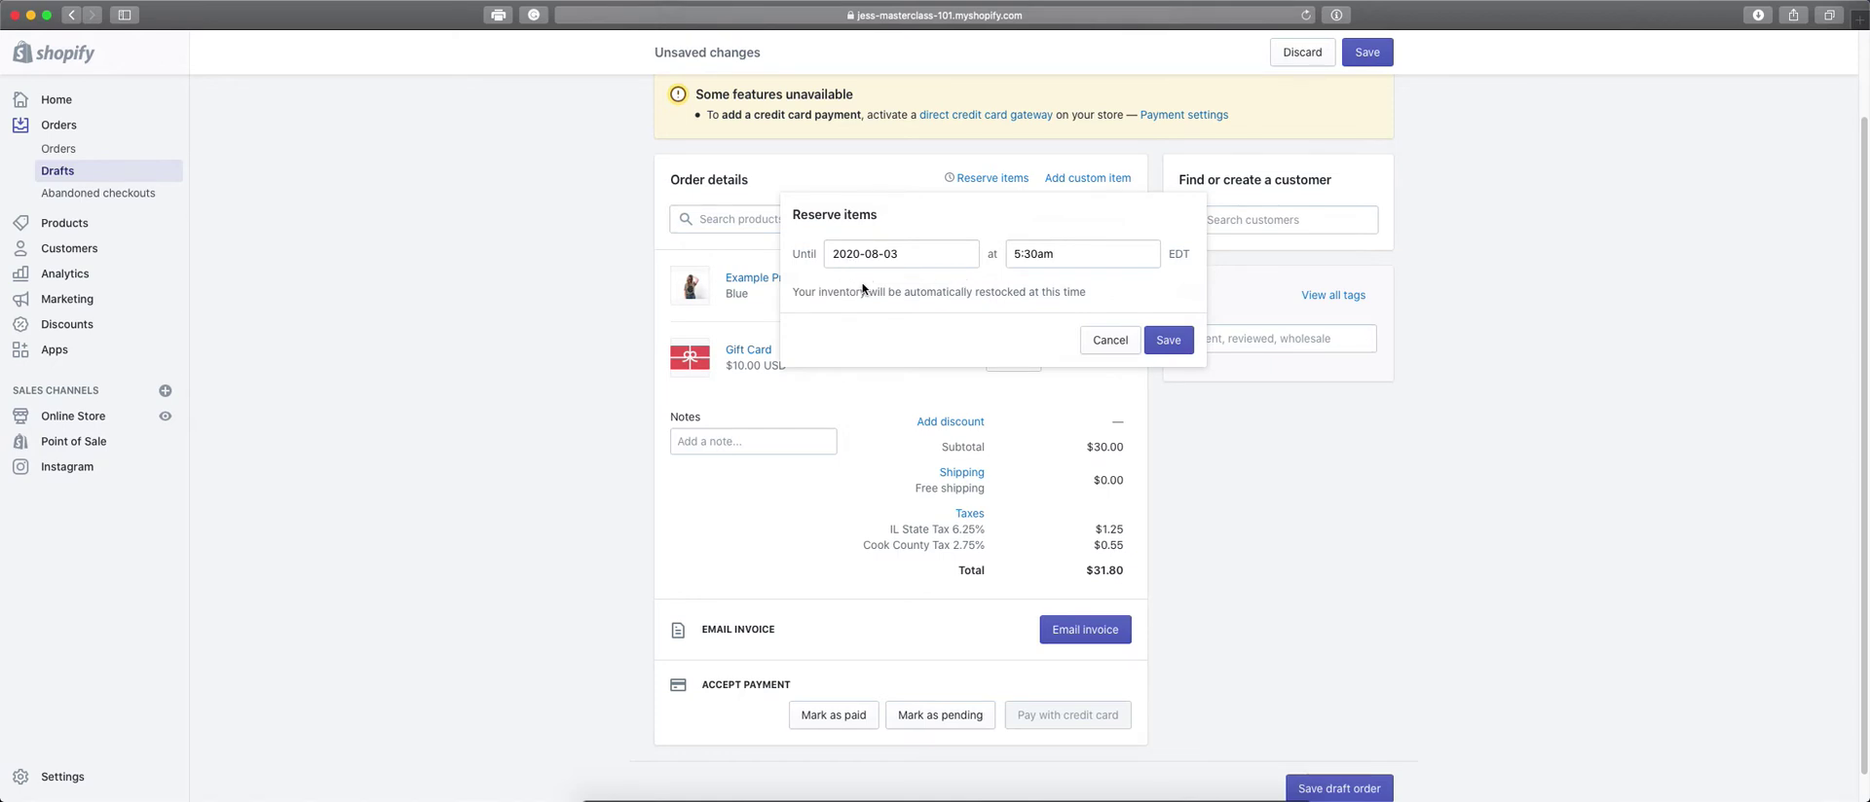
click(1115, 356)
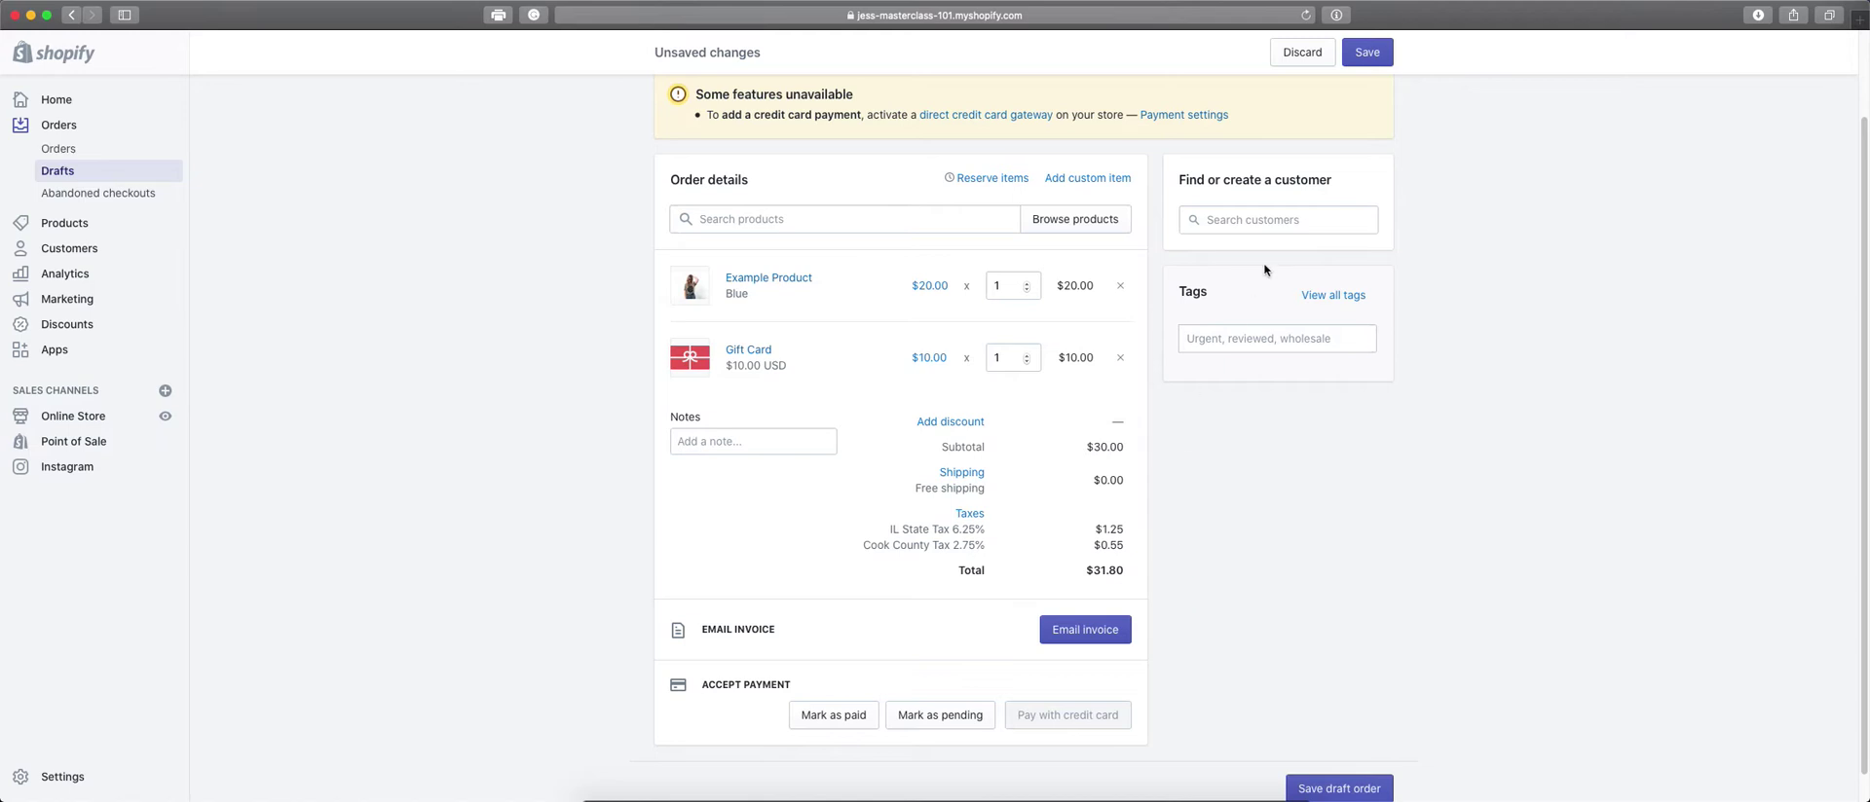
click(1283, 220)
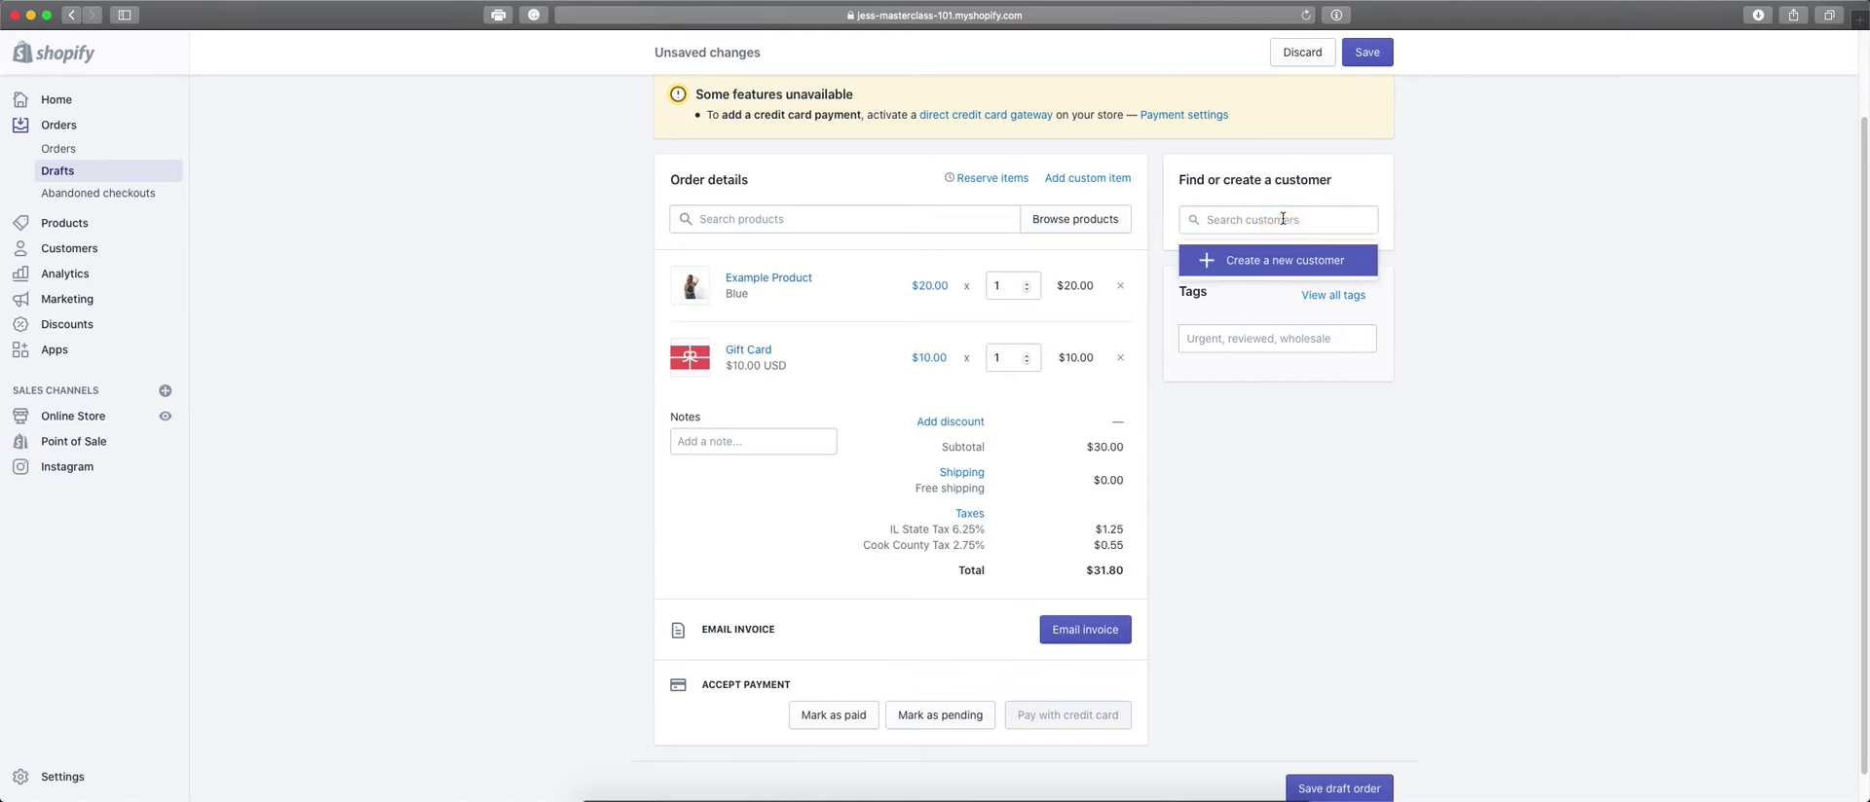
Start a new customer and enter their first name, last name and e-mail address.
click(1281, 269)
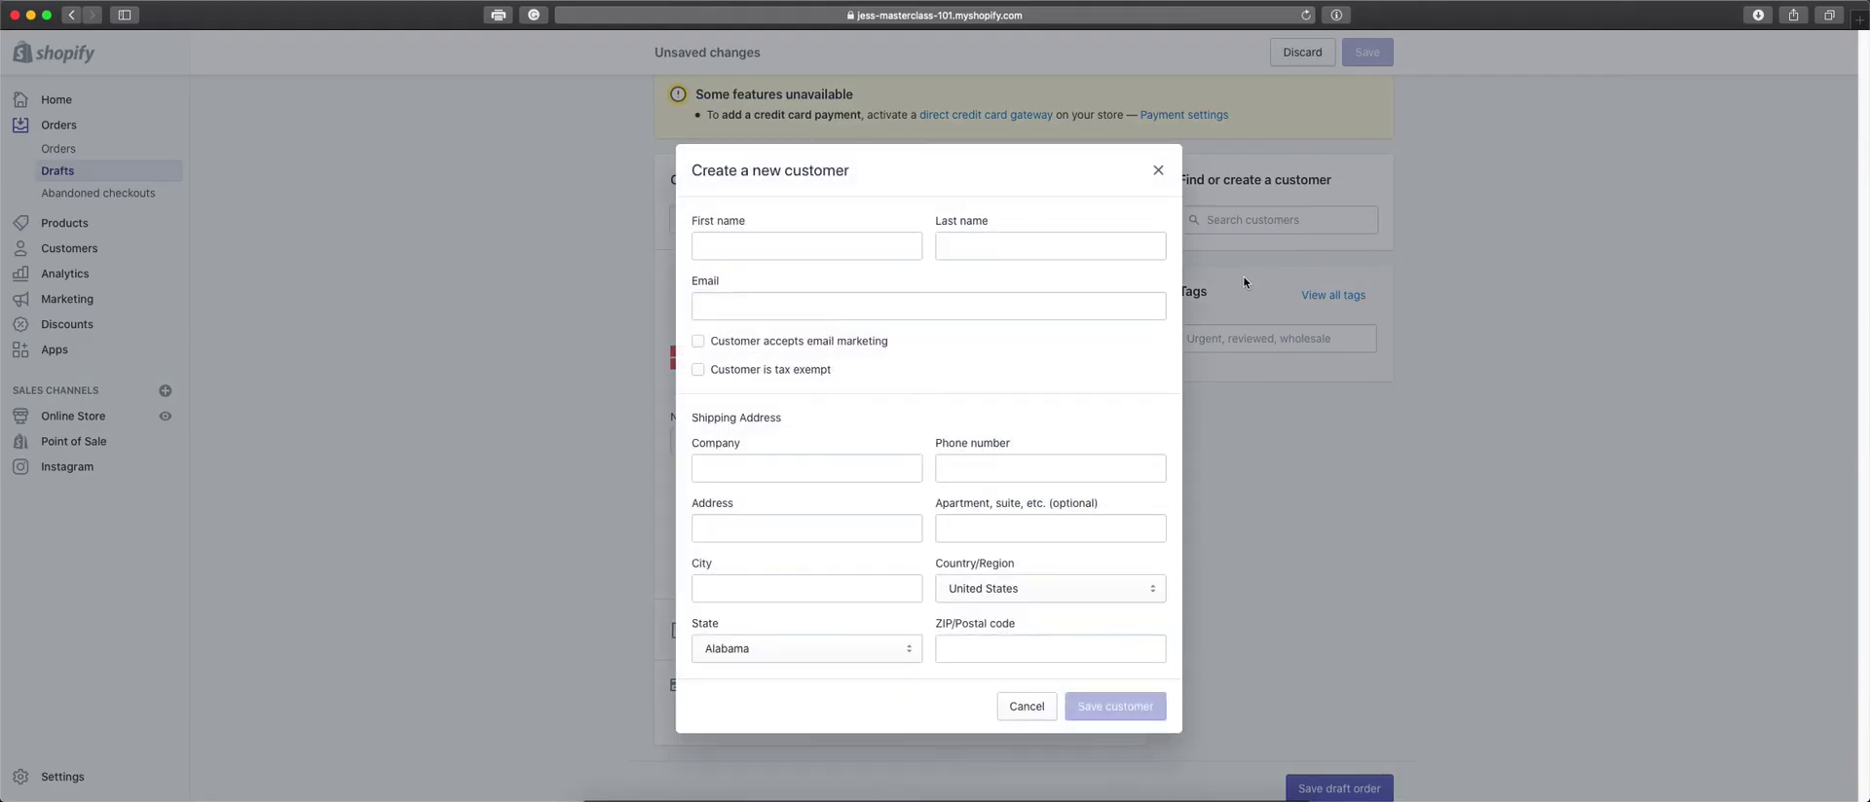
click(868, 251)
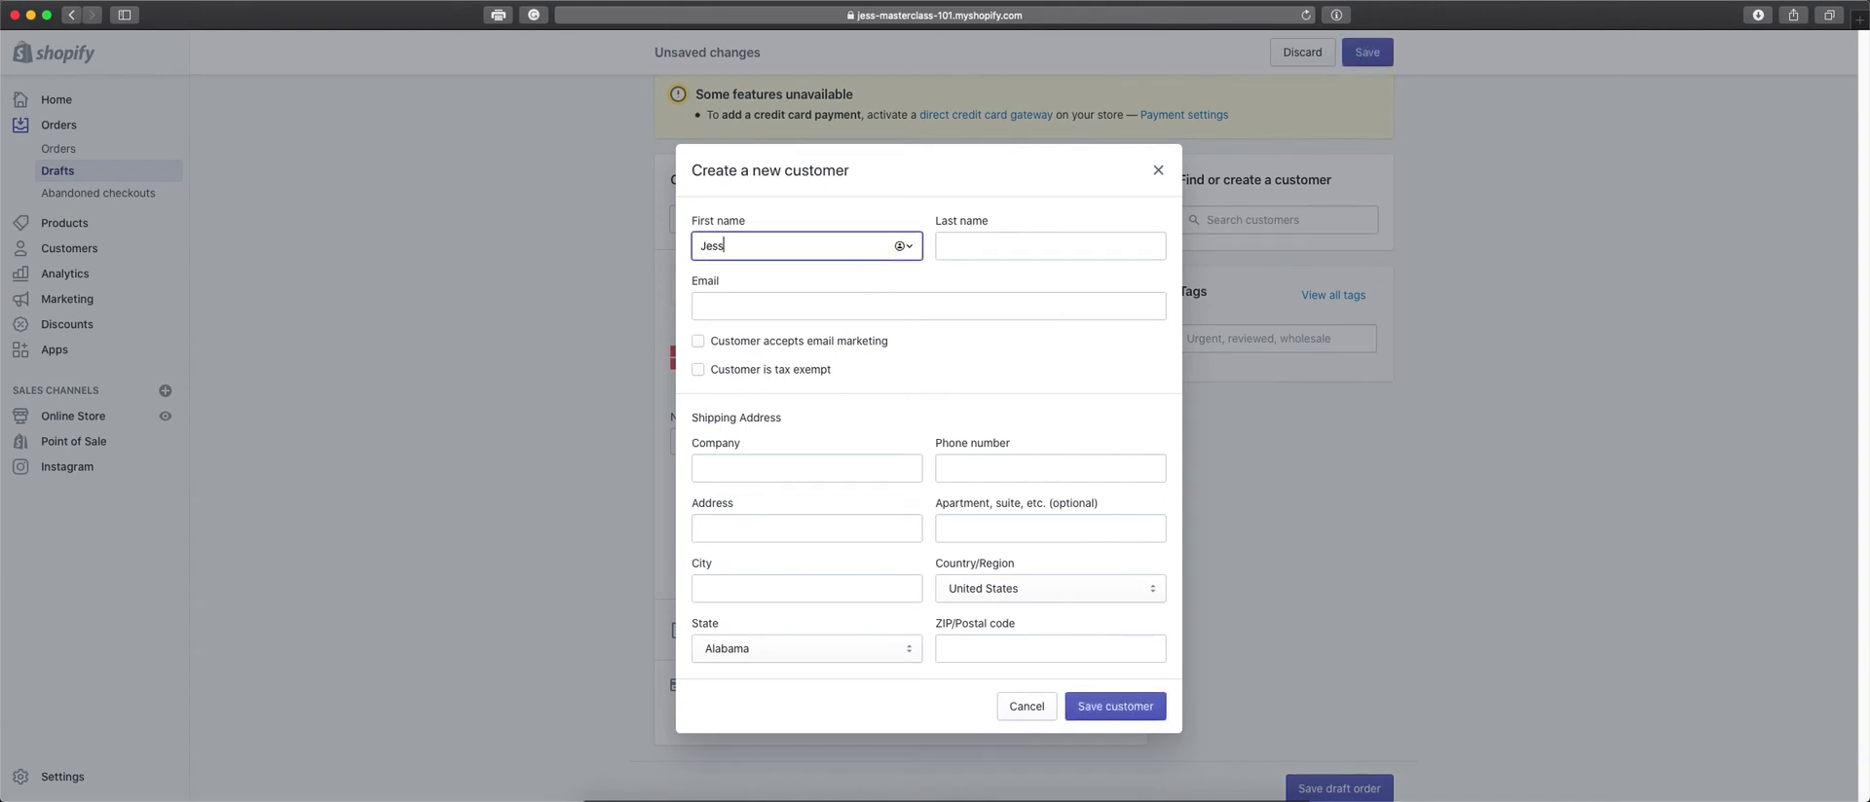
key(Tab)
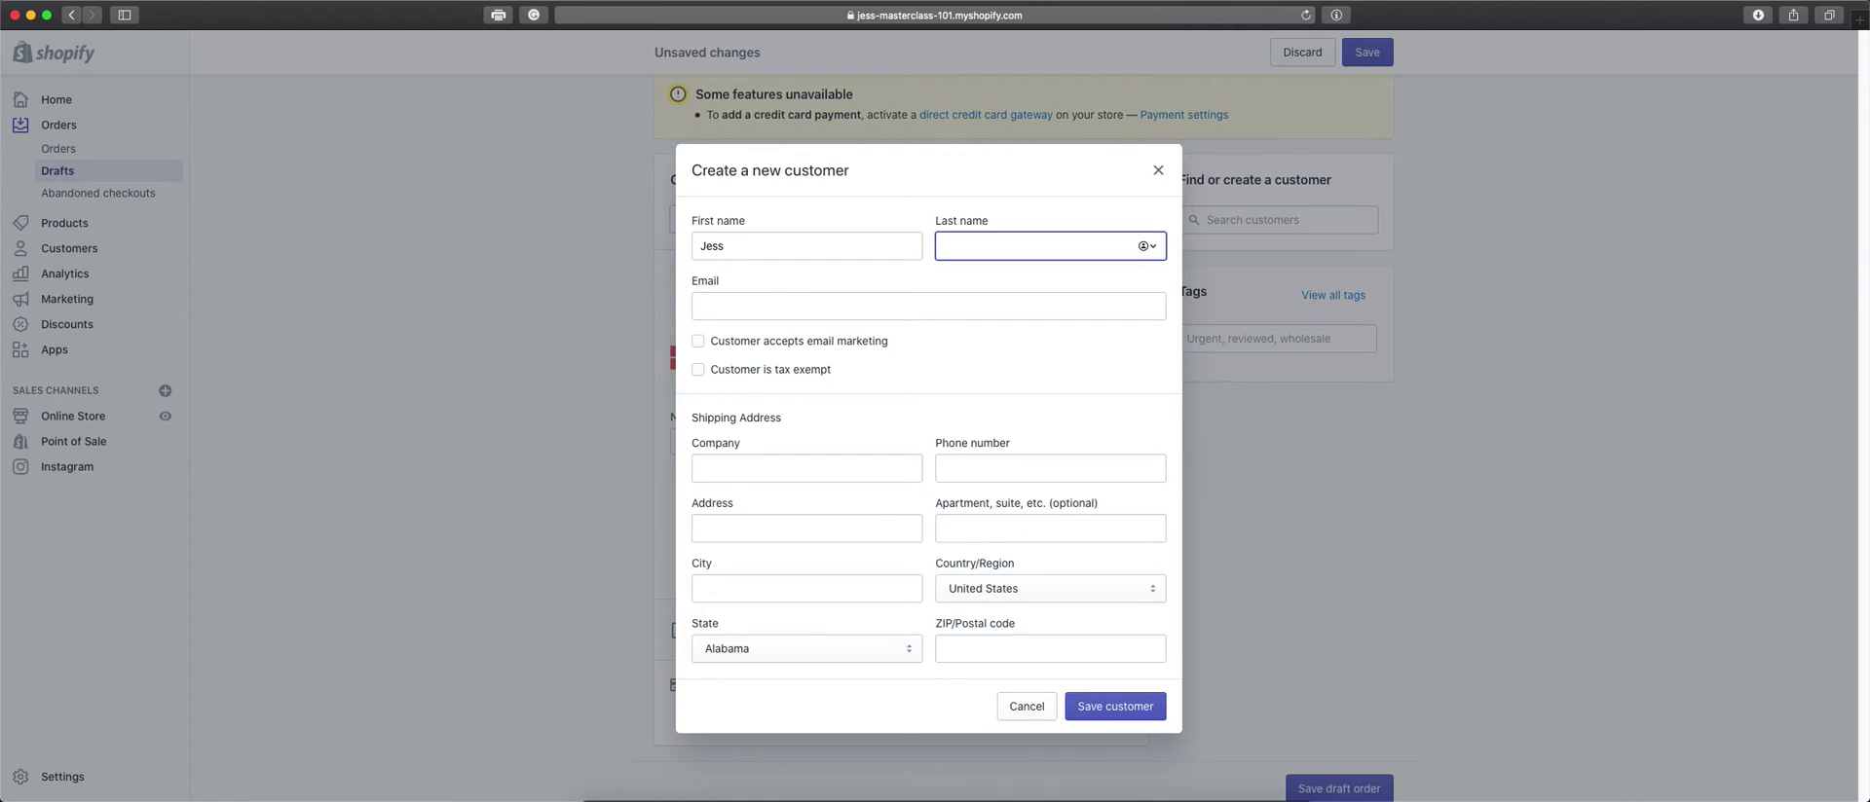
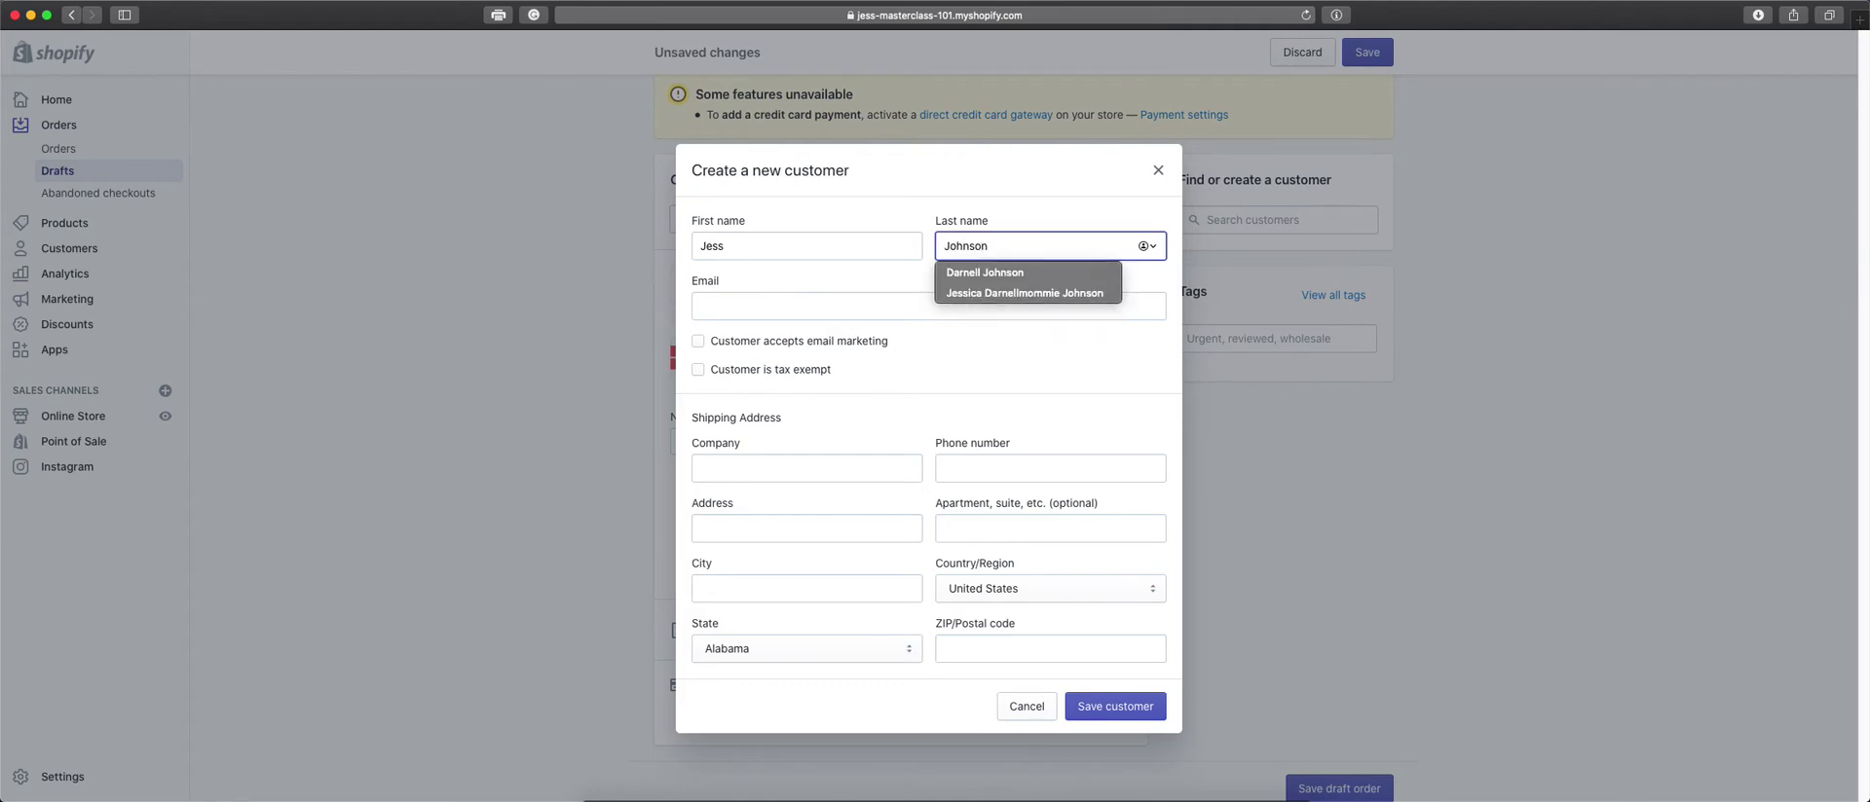
key(Tab)
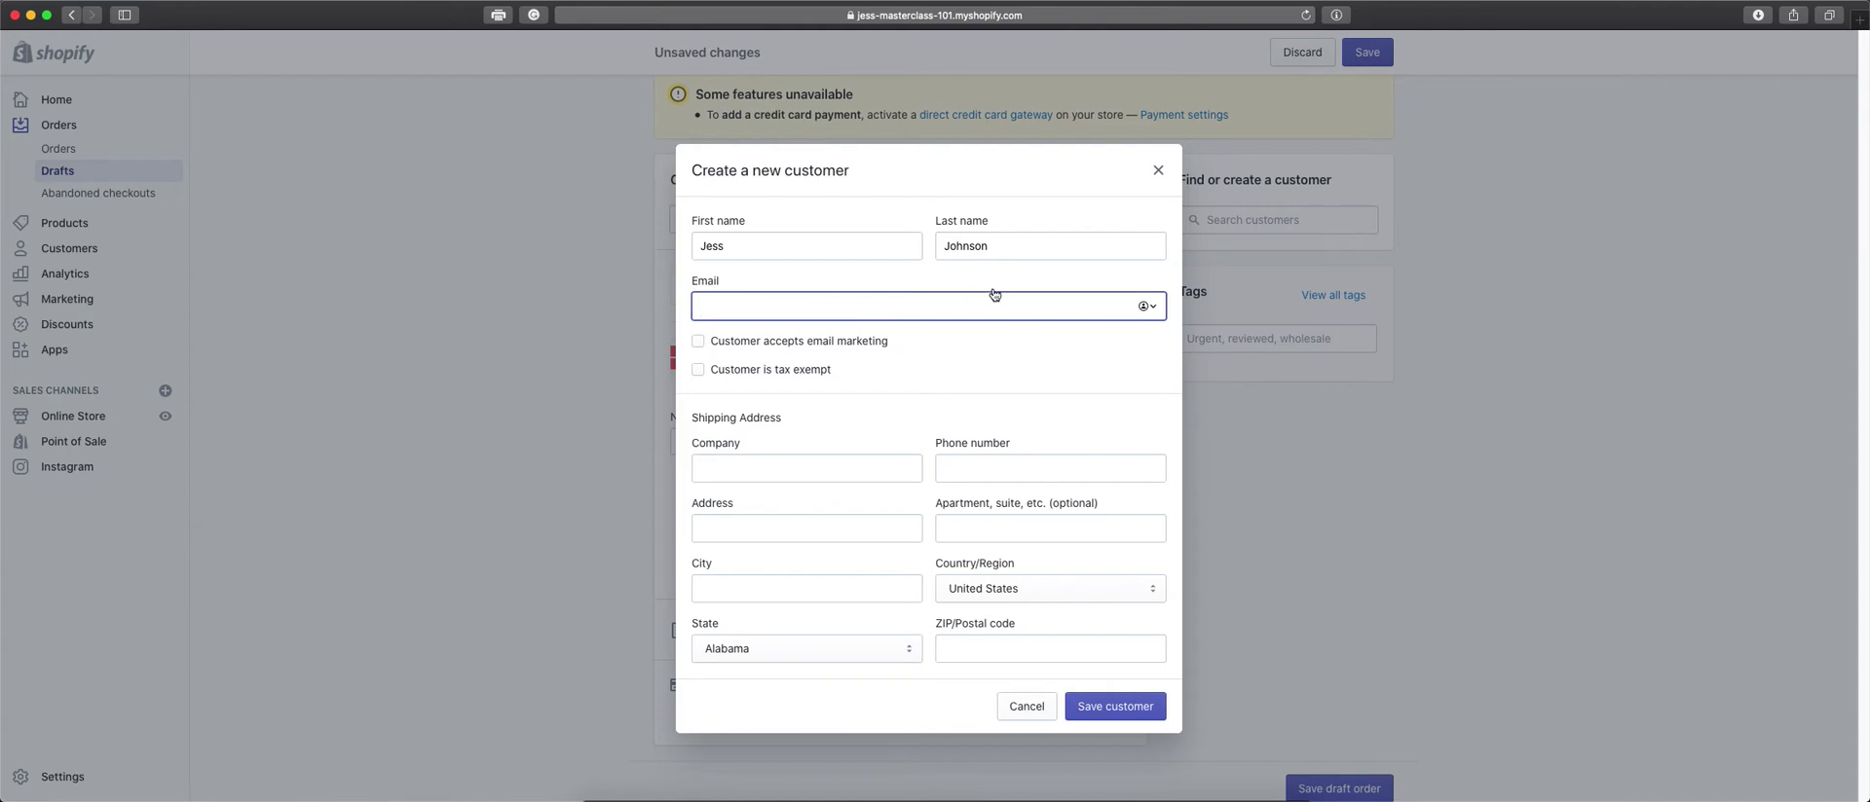
Leave email marketing and tax exempt unchecked and save the new customer.
click(699, 344)
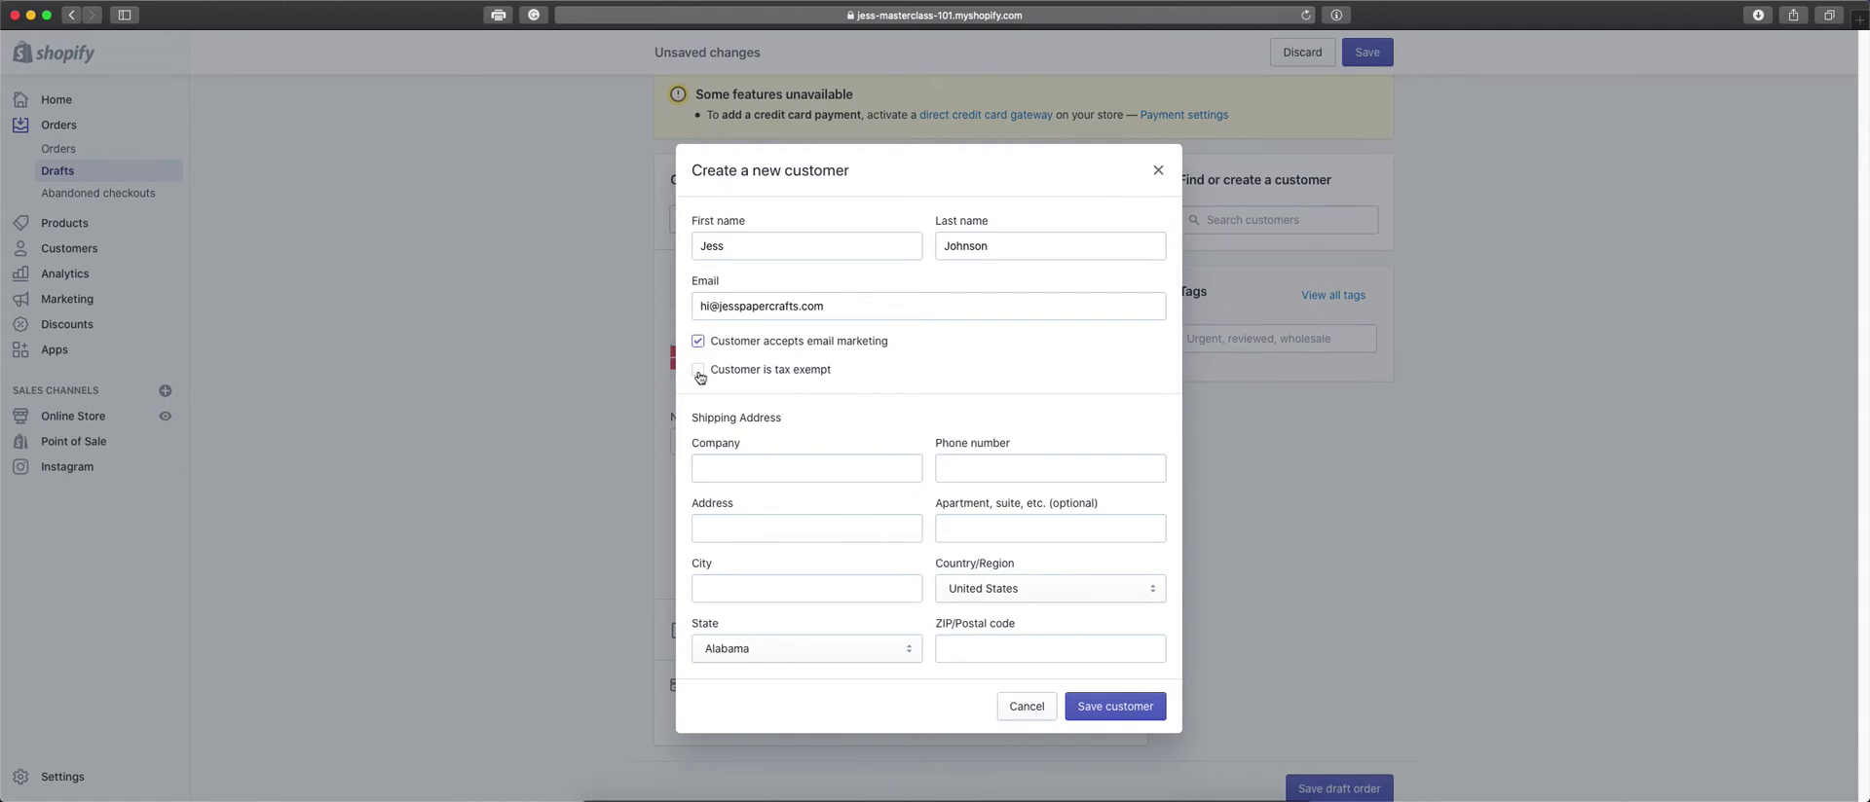
click(699, 373)
click(698, 372)
click(698, 346)
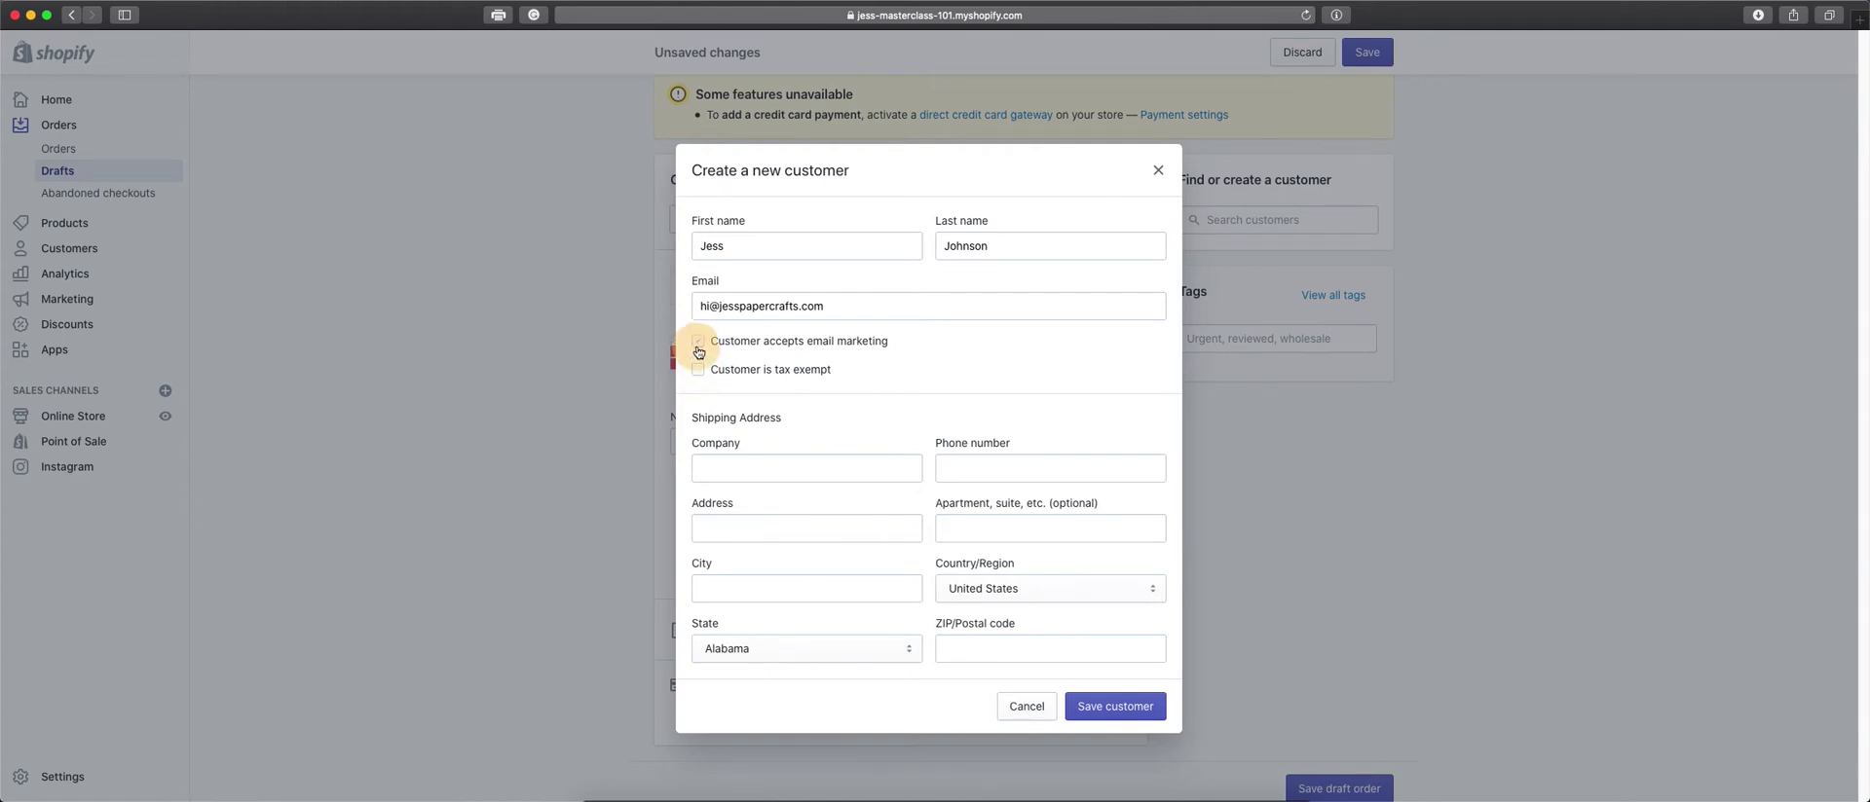
click(827, 474)
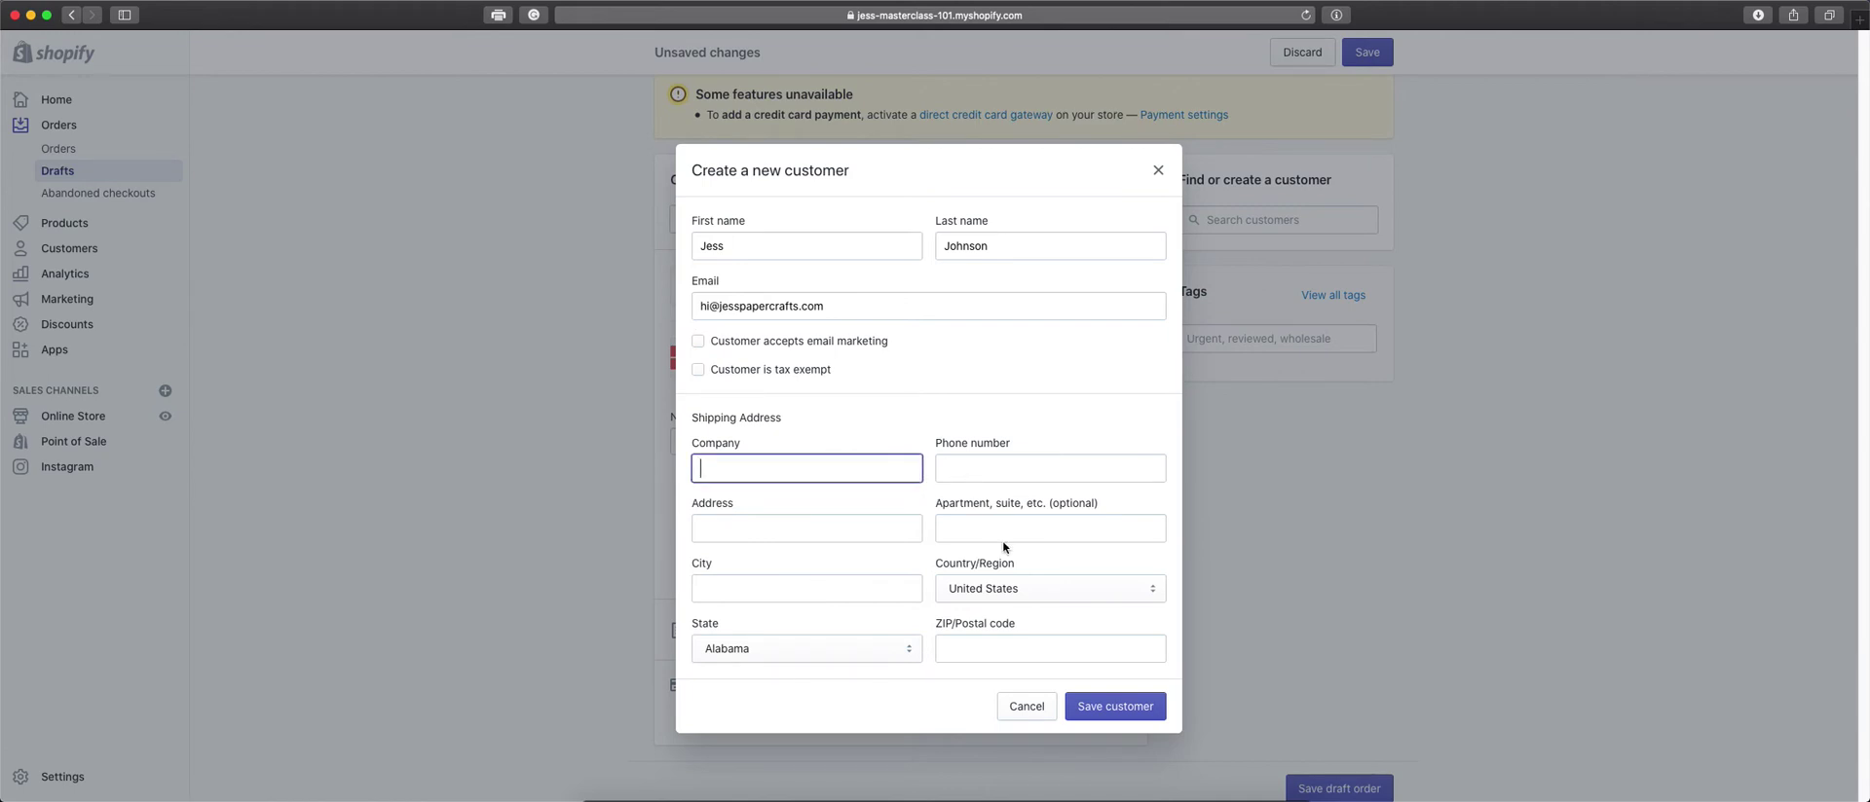
click(852, 532)
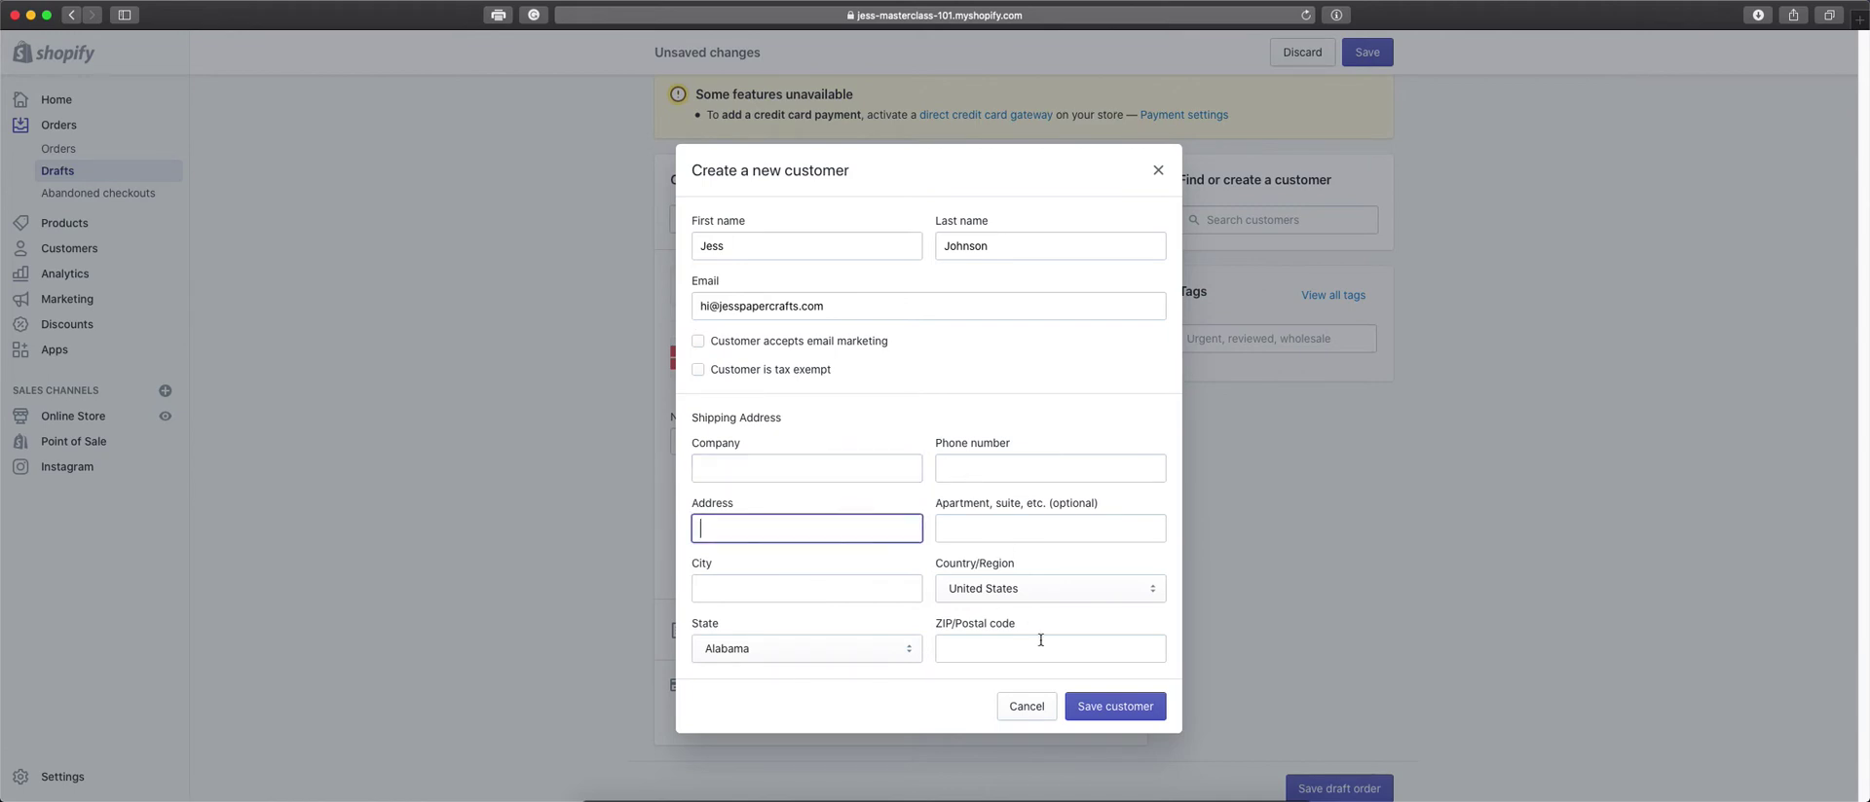
click(1101, 710)
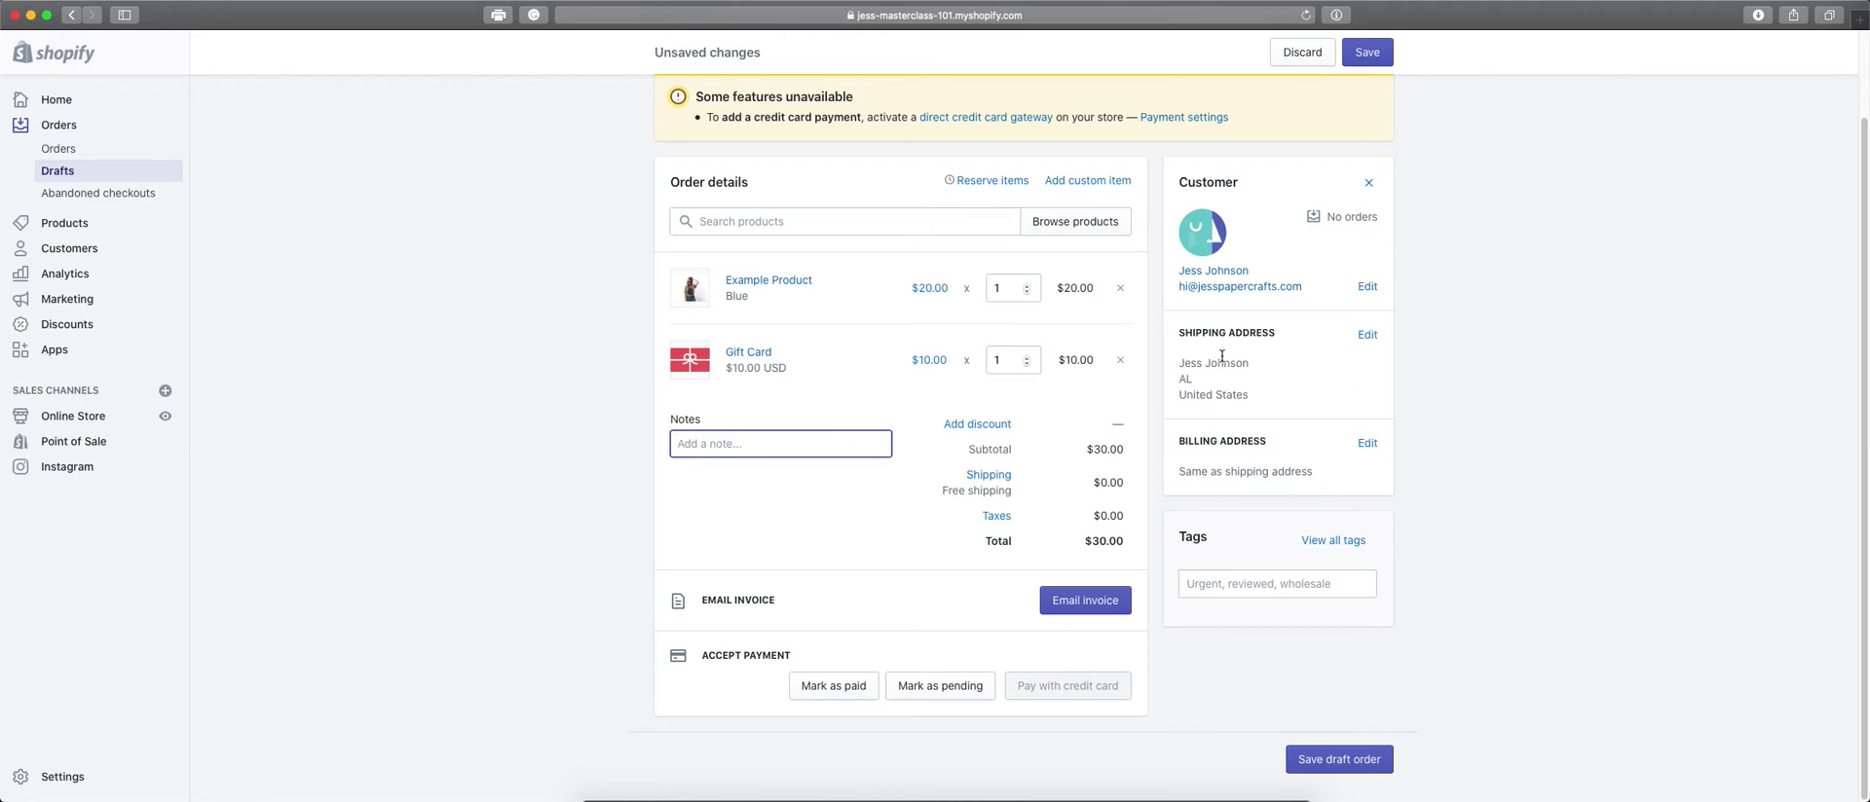
Focus the order's Tags field, then start e-mailing the invoice for draft #D1.
click(1221, 585)
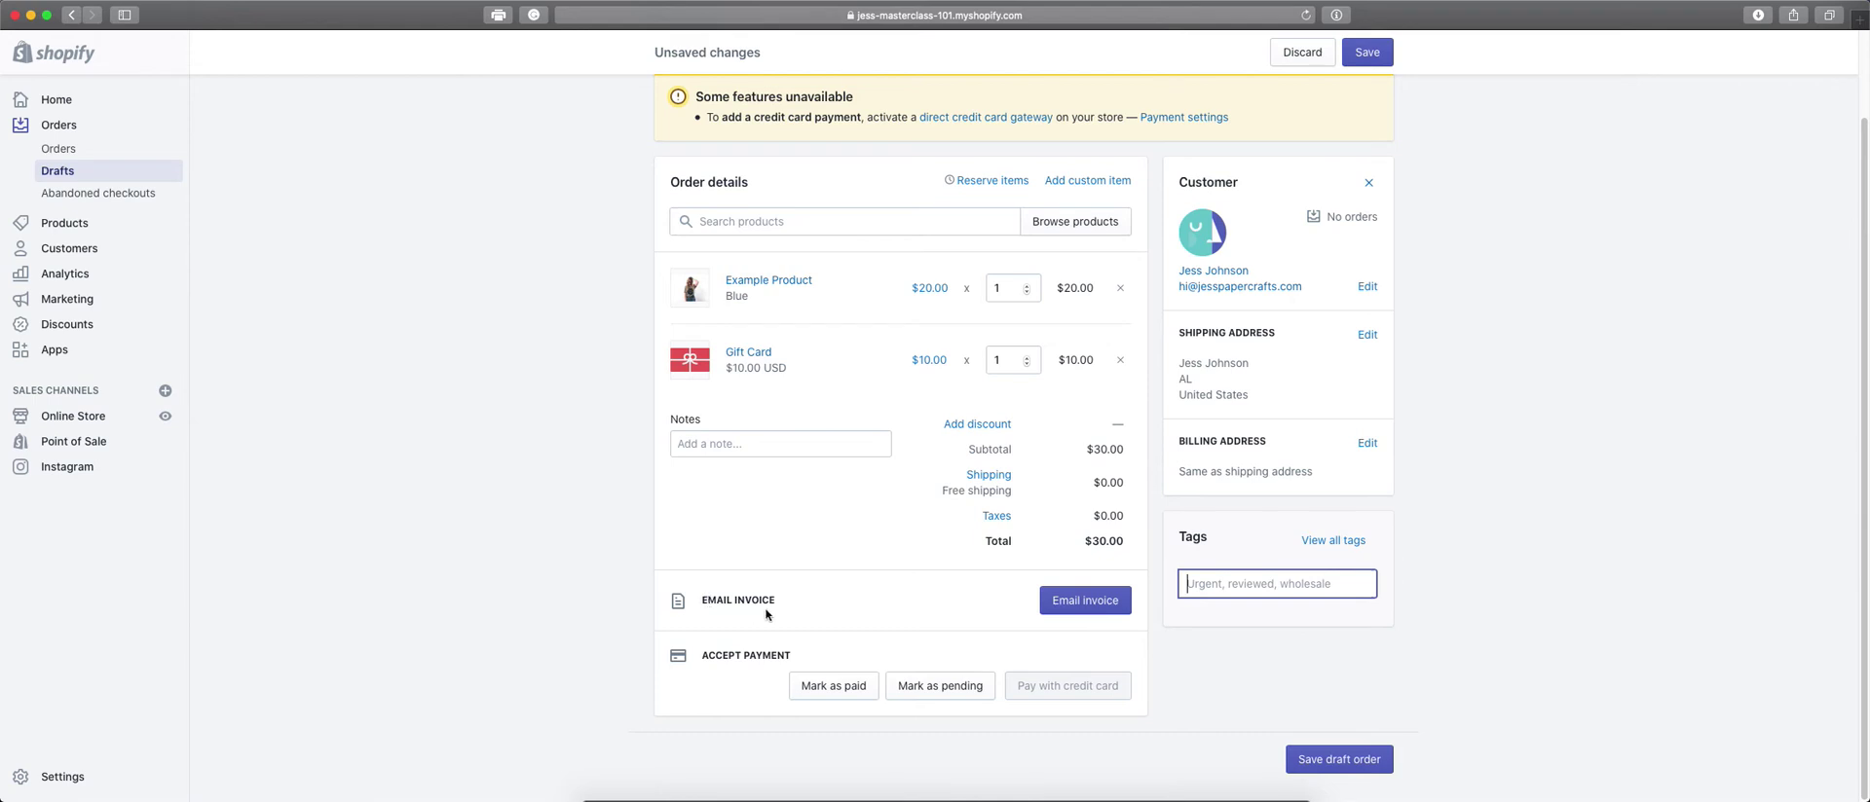
click(1104, 614)
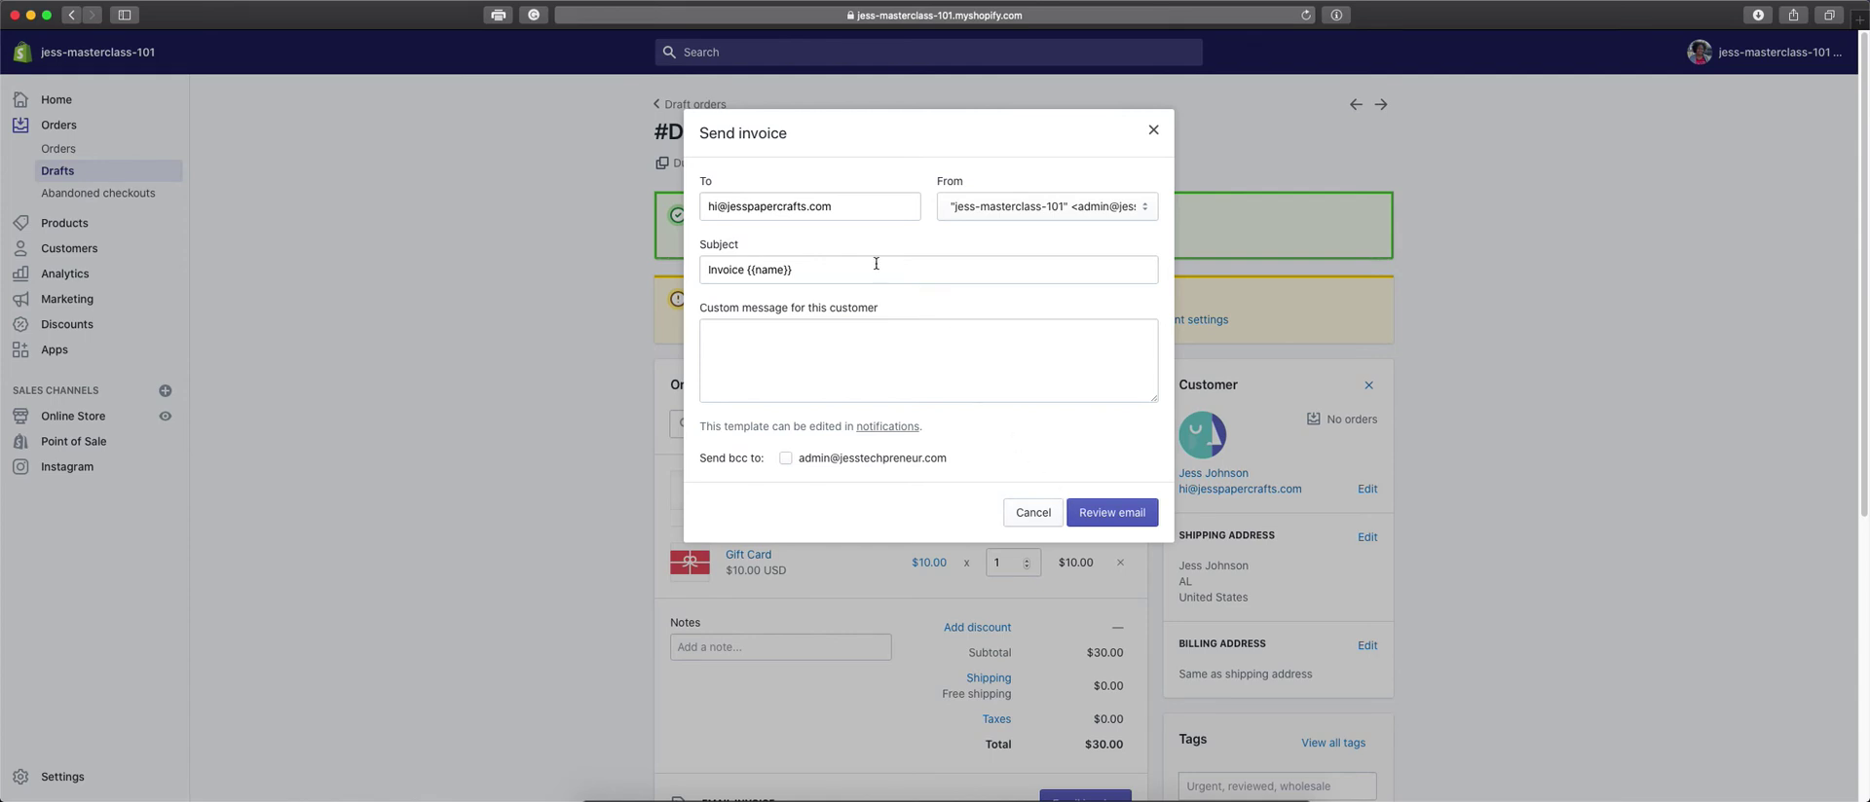
Set the invoice sender to the Admin address, review subject and custom message, then cancel unsent.
double_click(721, 202)
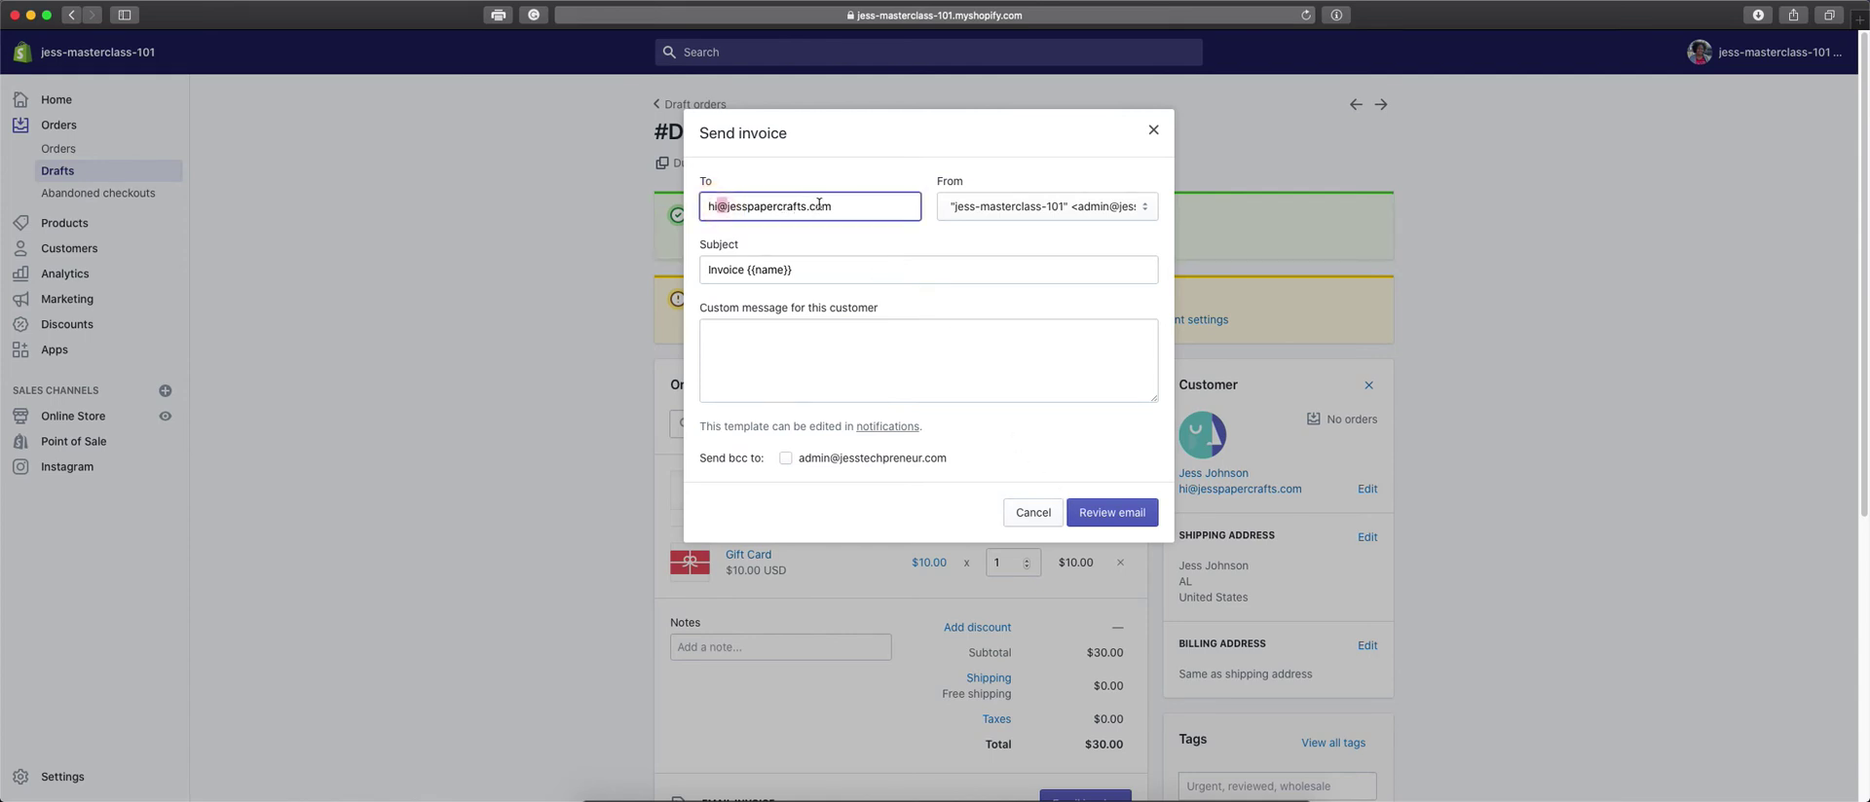
click(1042, 210)
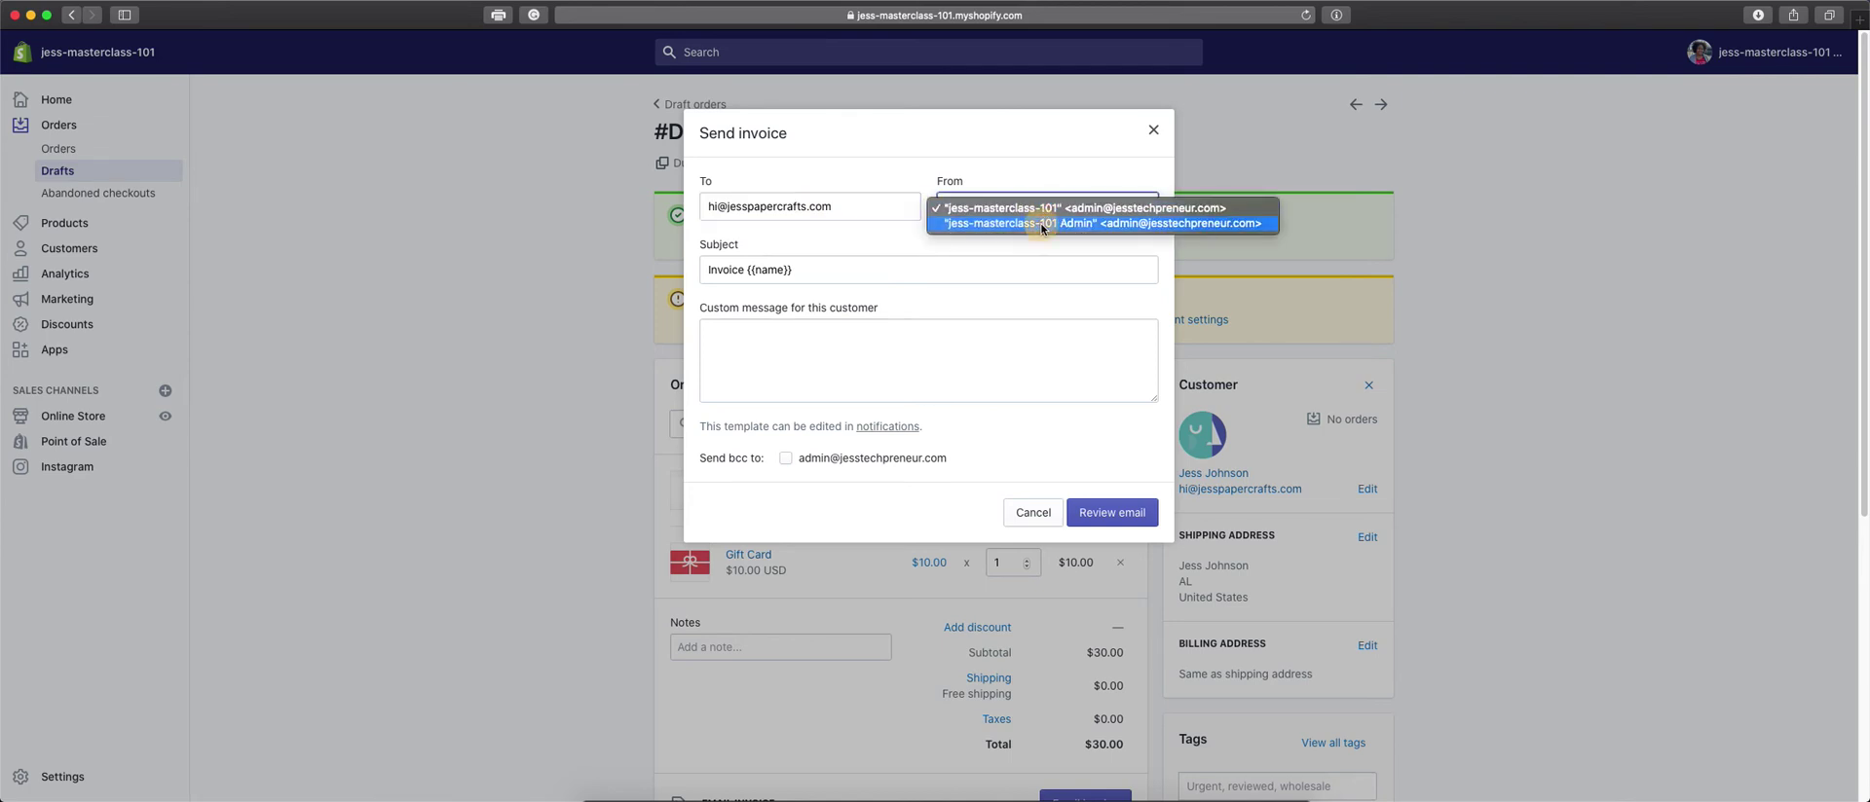
click(1041, 226)
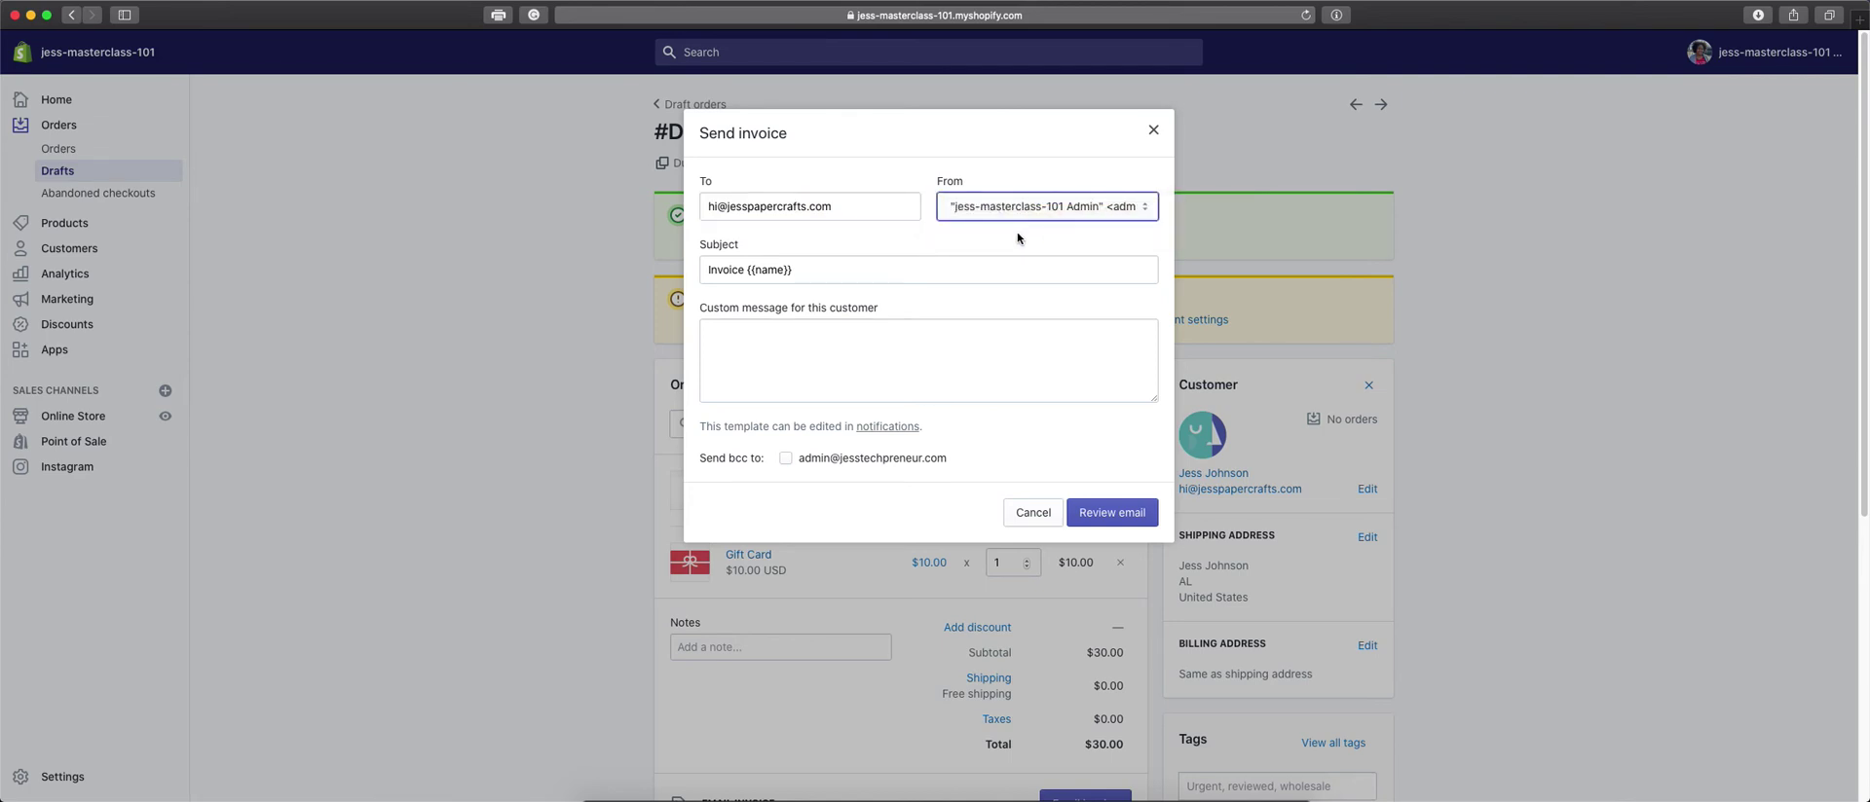
click(854, 276)
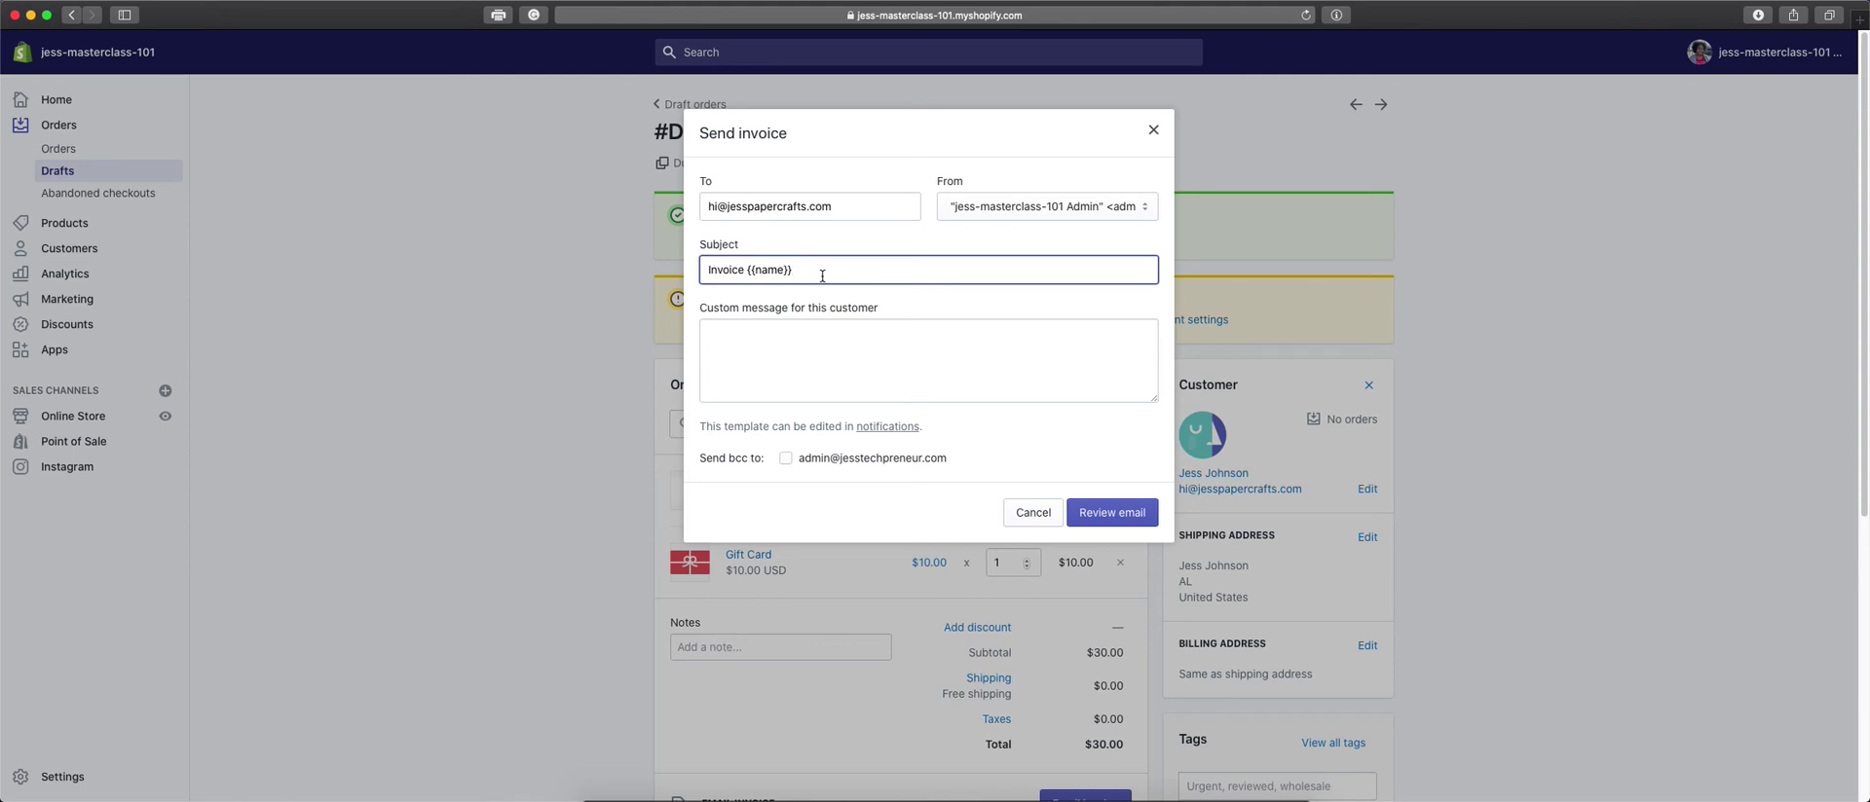
click(859, 359)
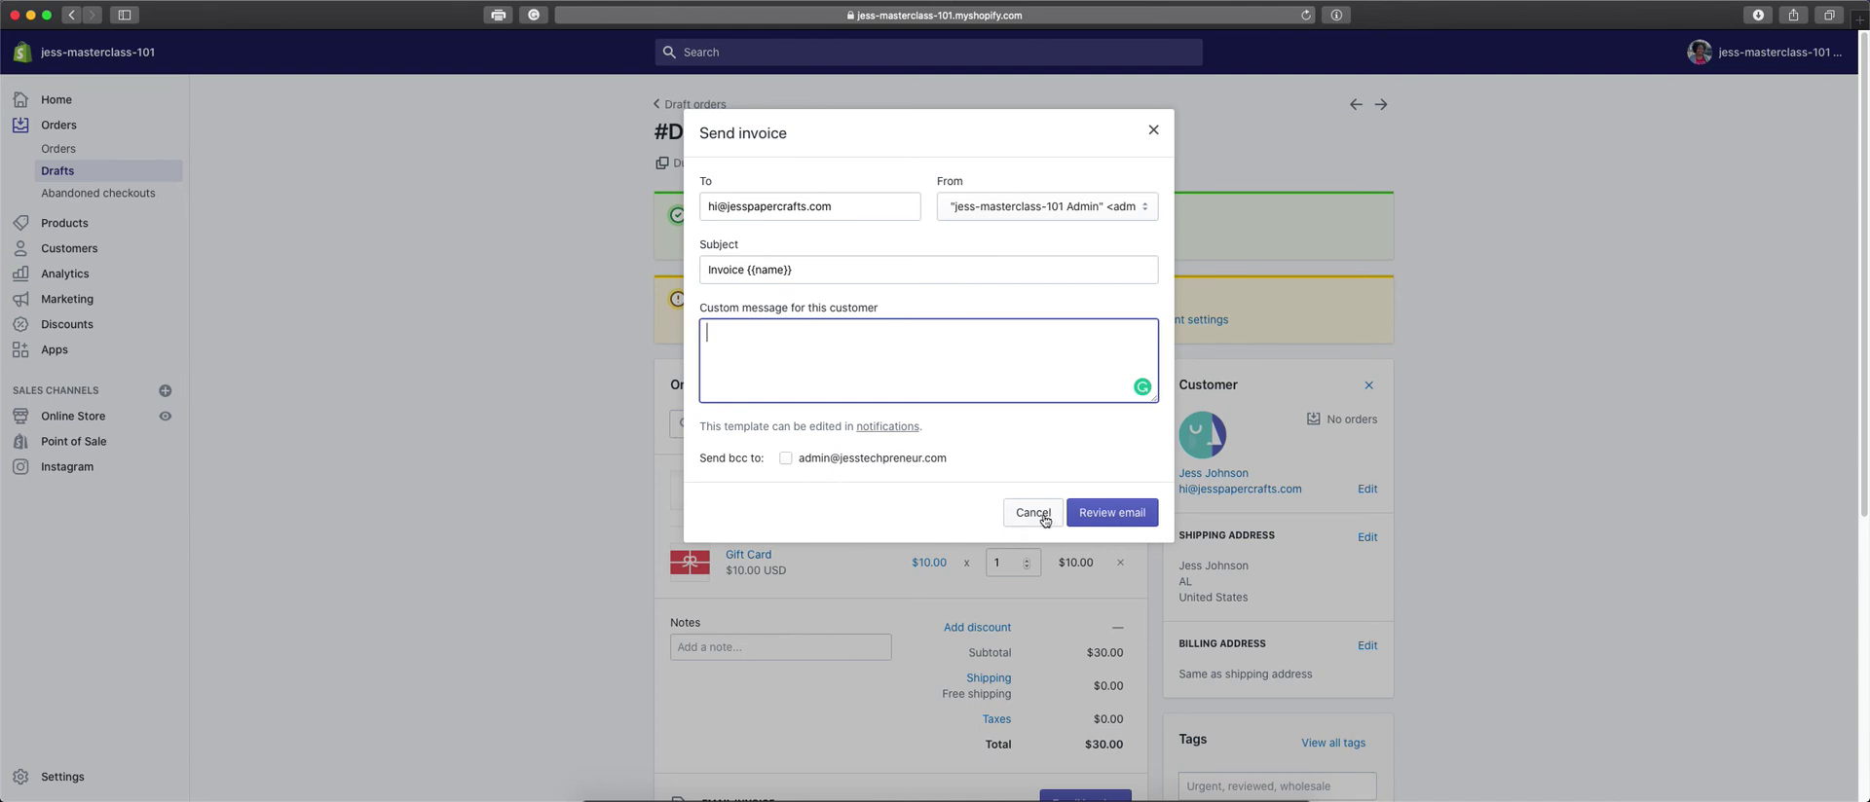
click(1045, 518)
scroll(1045, 518, down, 1)
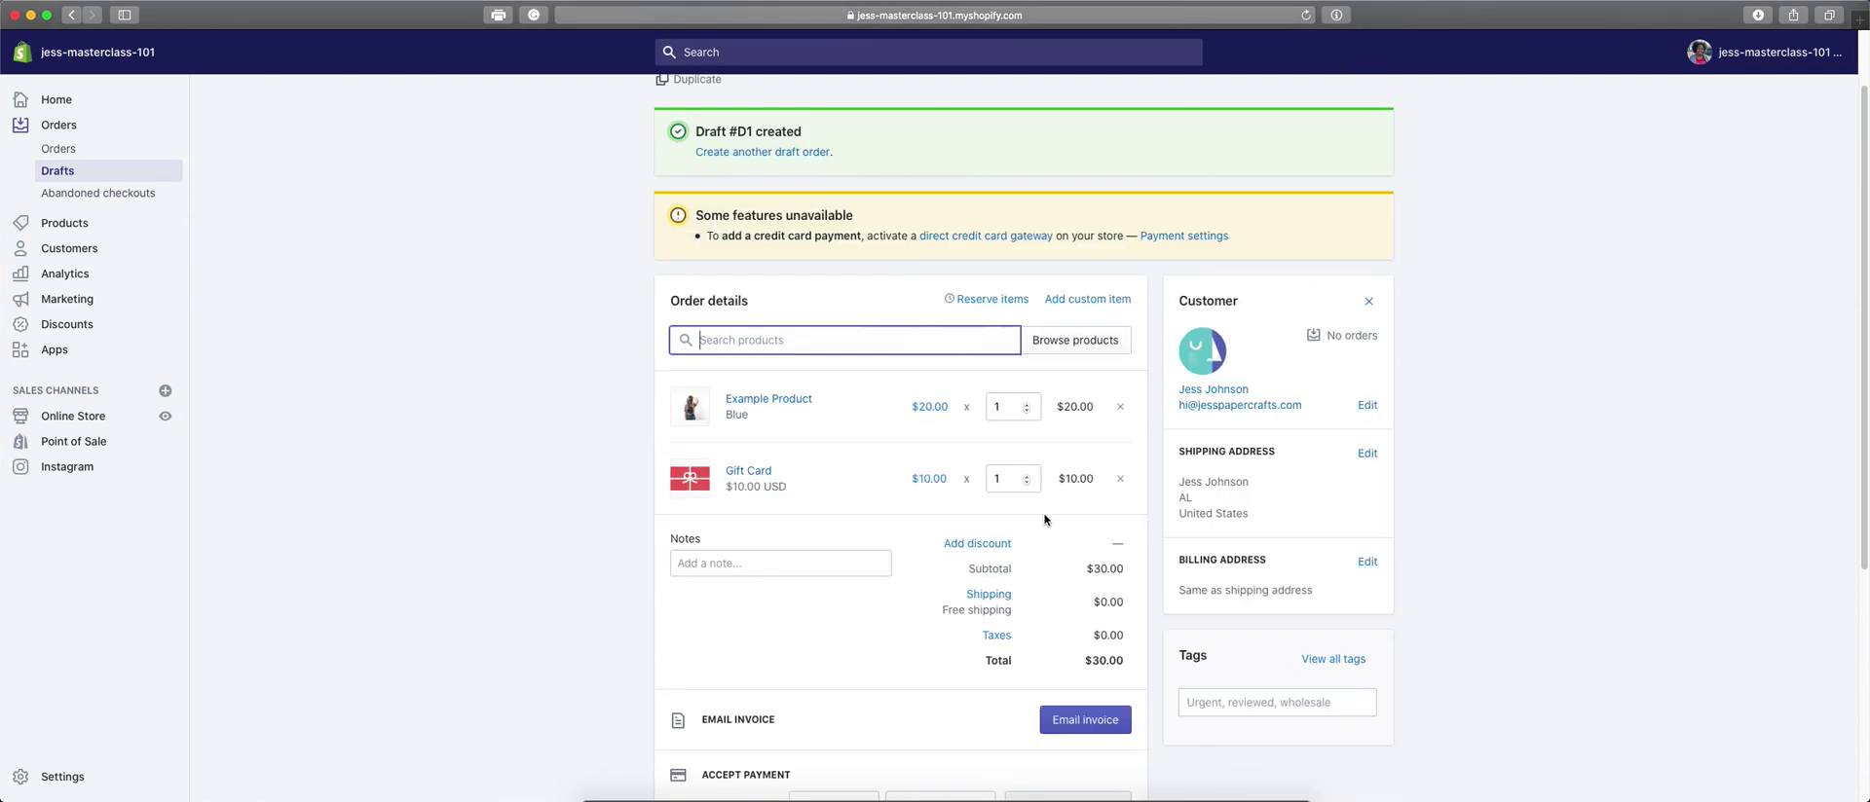
scroll(1045, 520, down, 5)
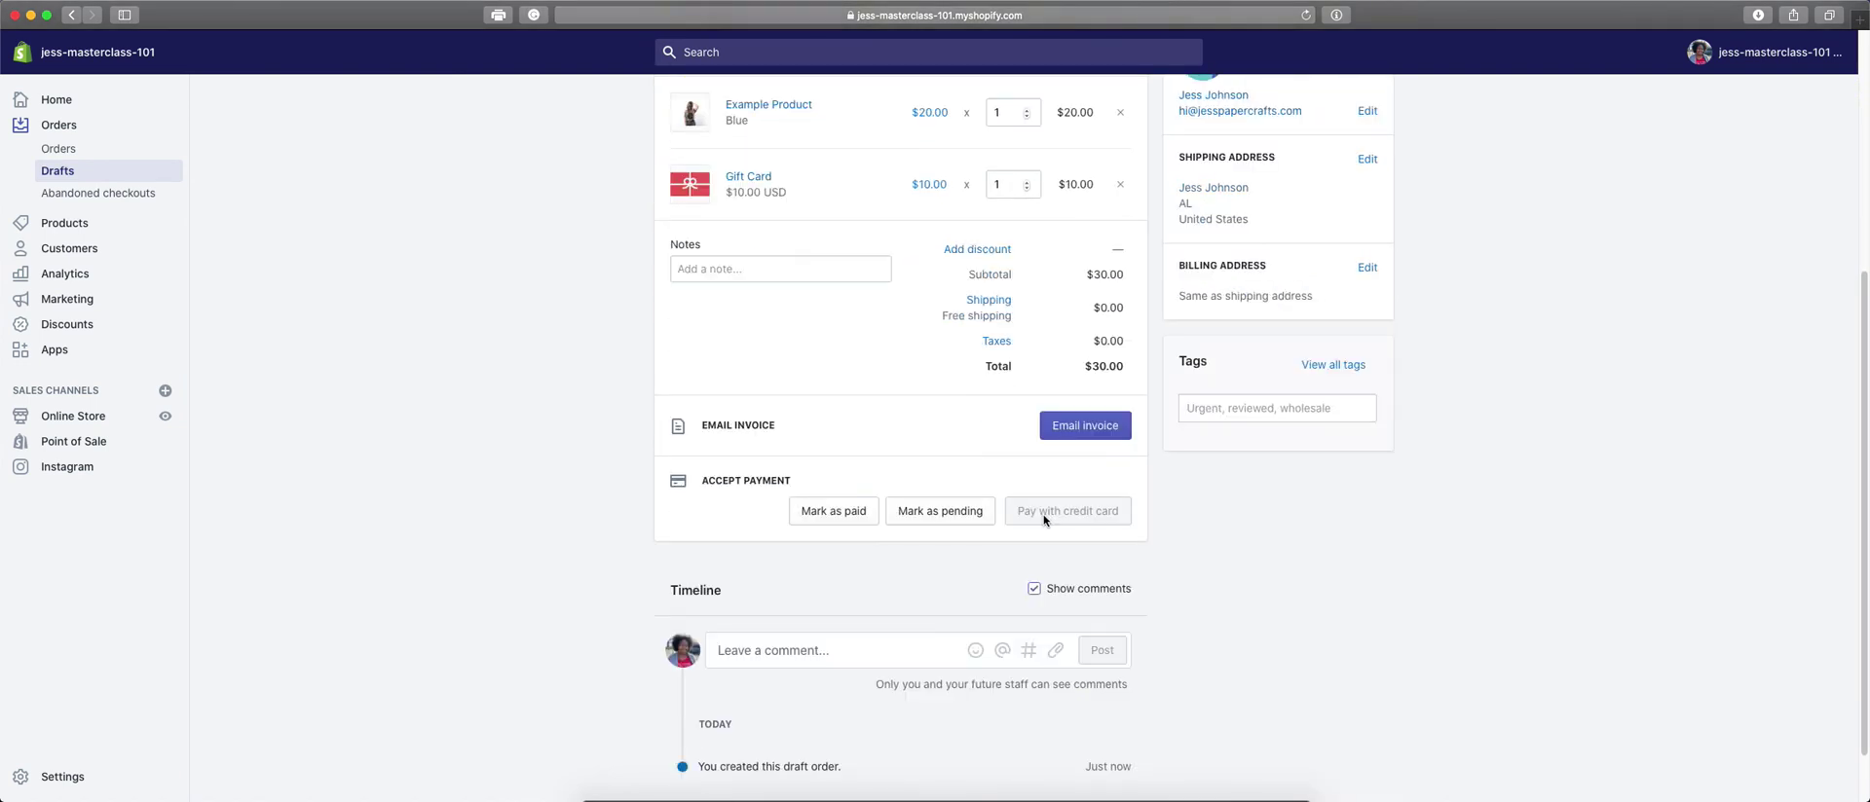
scroll(810, 472, down, 1)
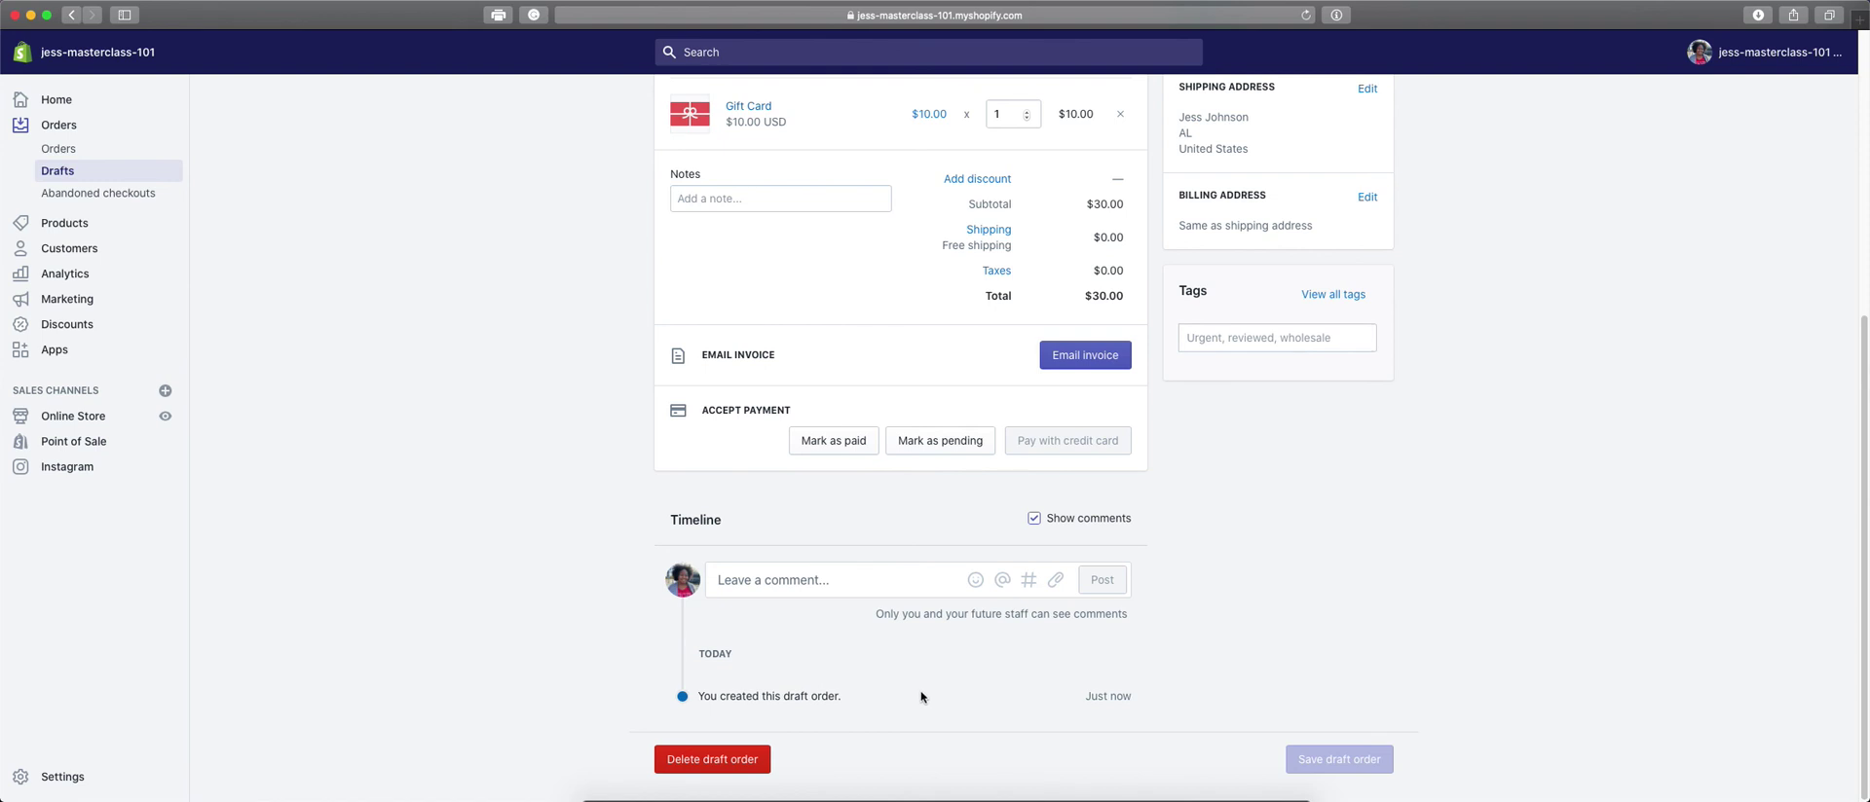
scroll(922, 697, up, 3)
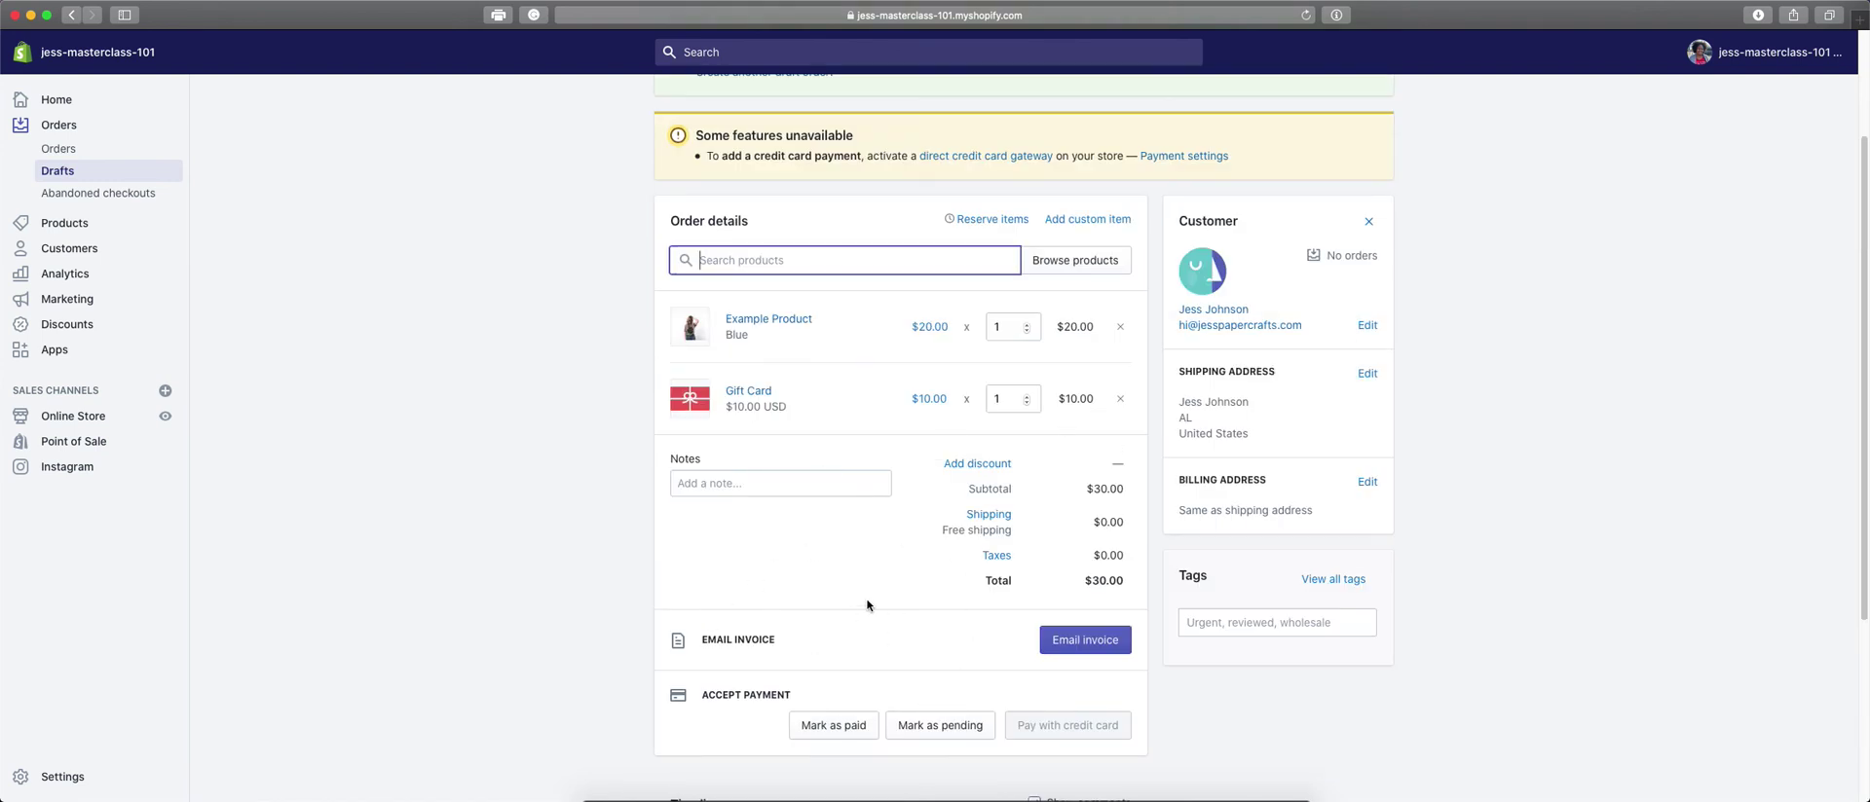
scroll(867, 605, down, 3)
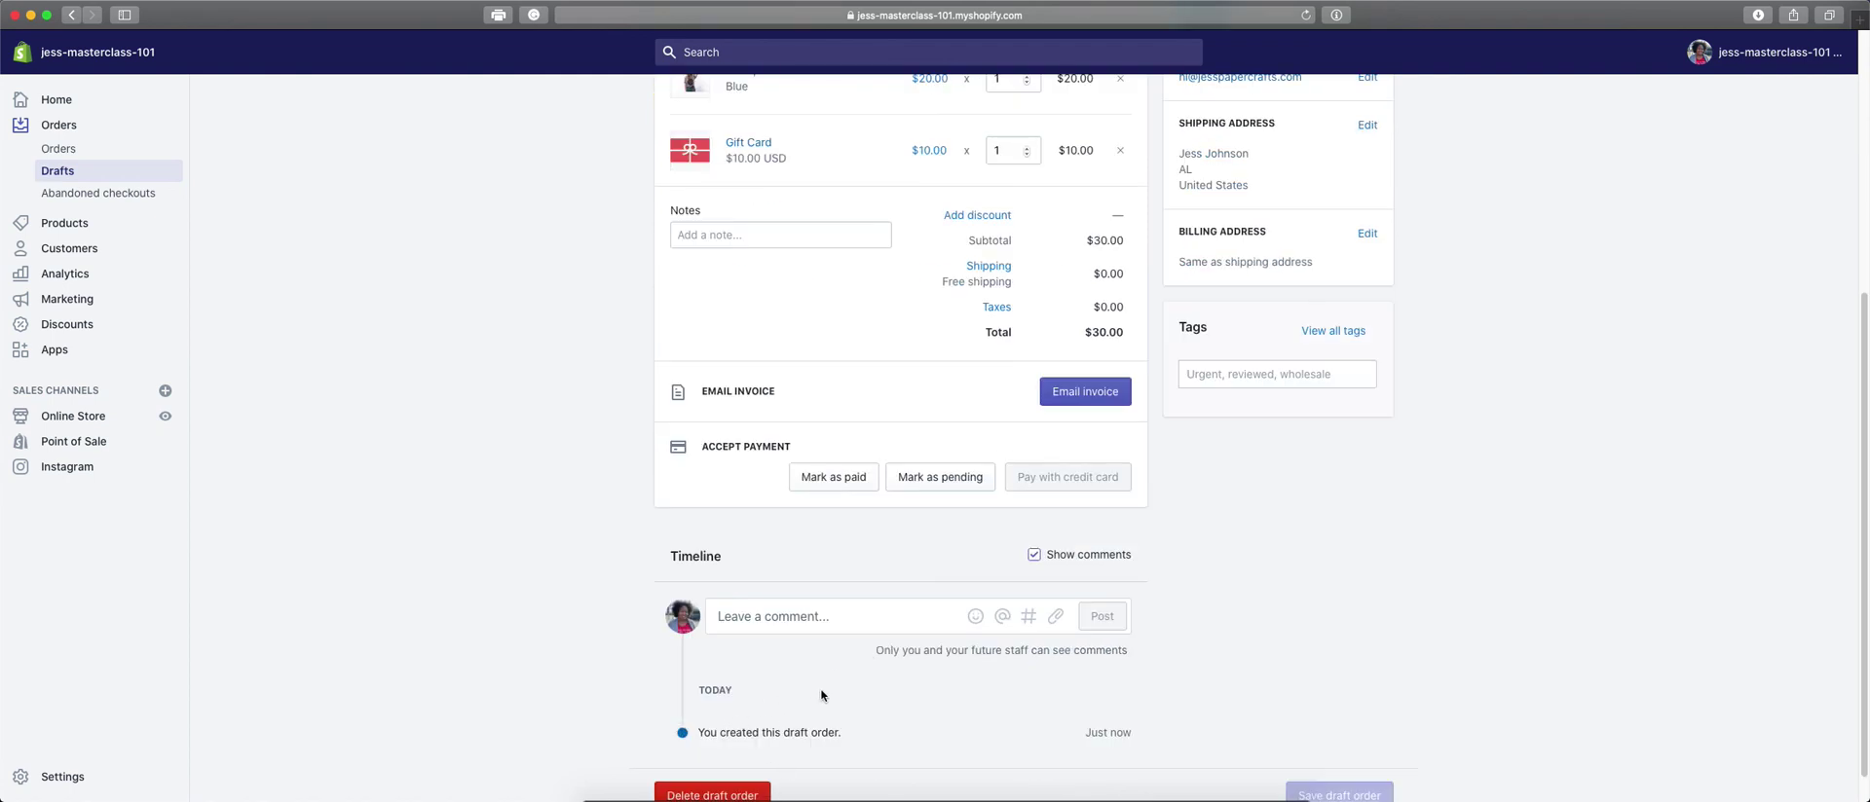
scroll(821, 692, up, 4)
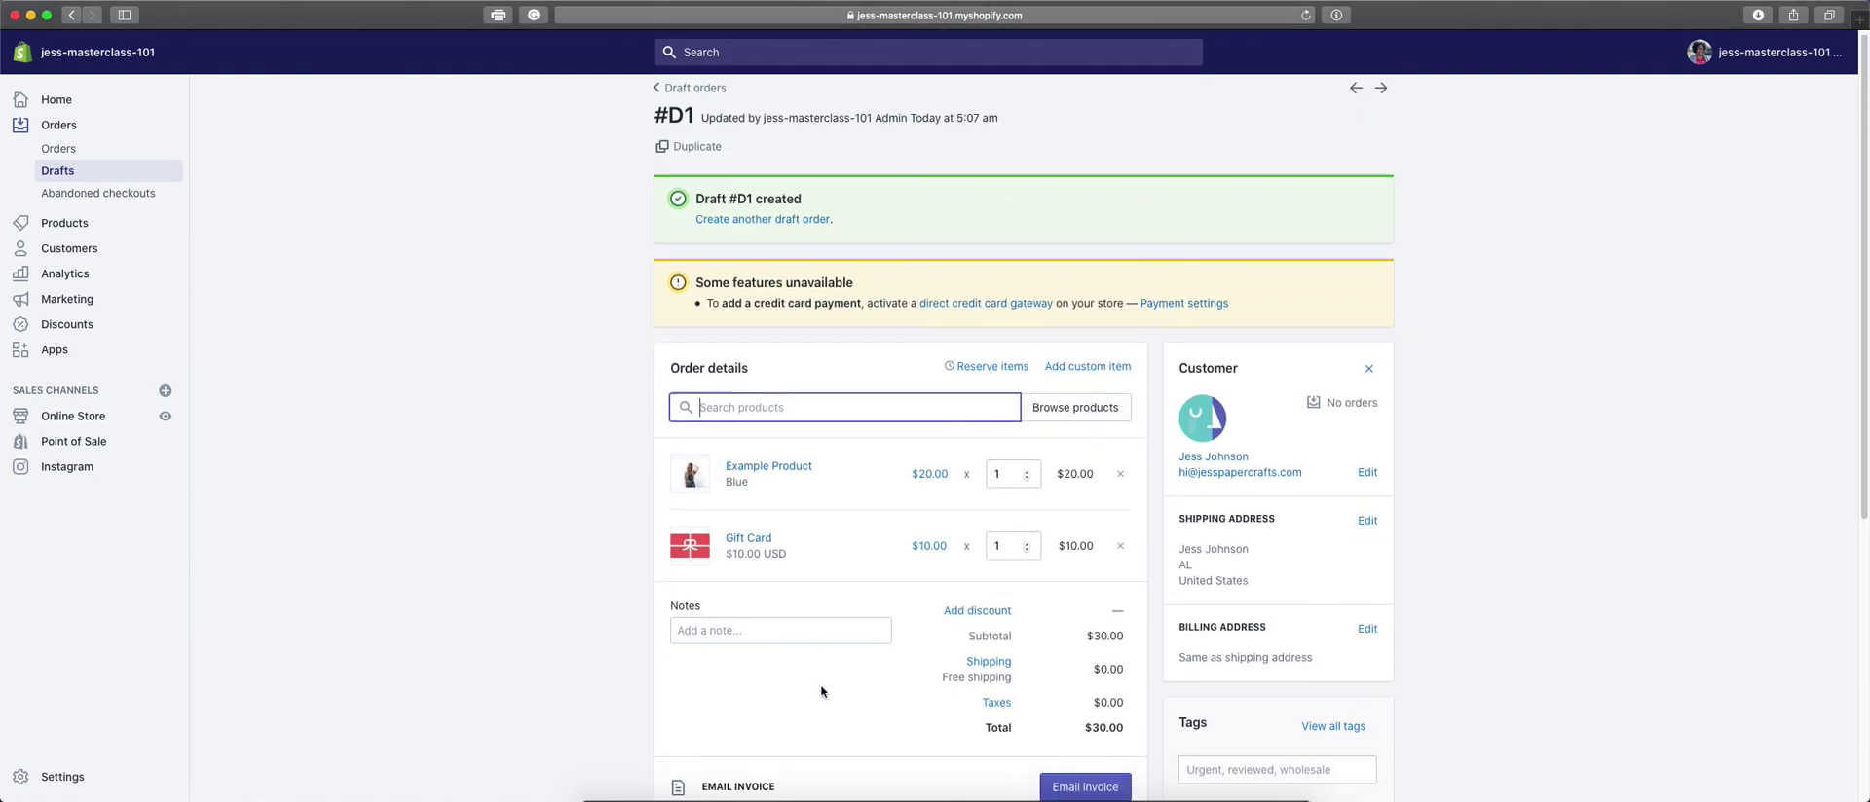
scroll(821, 692, down, 3)
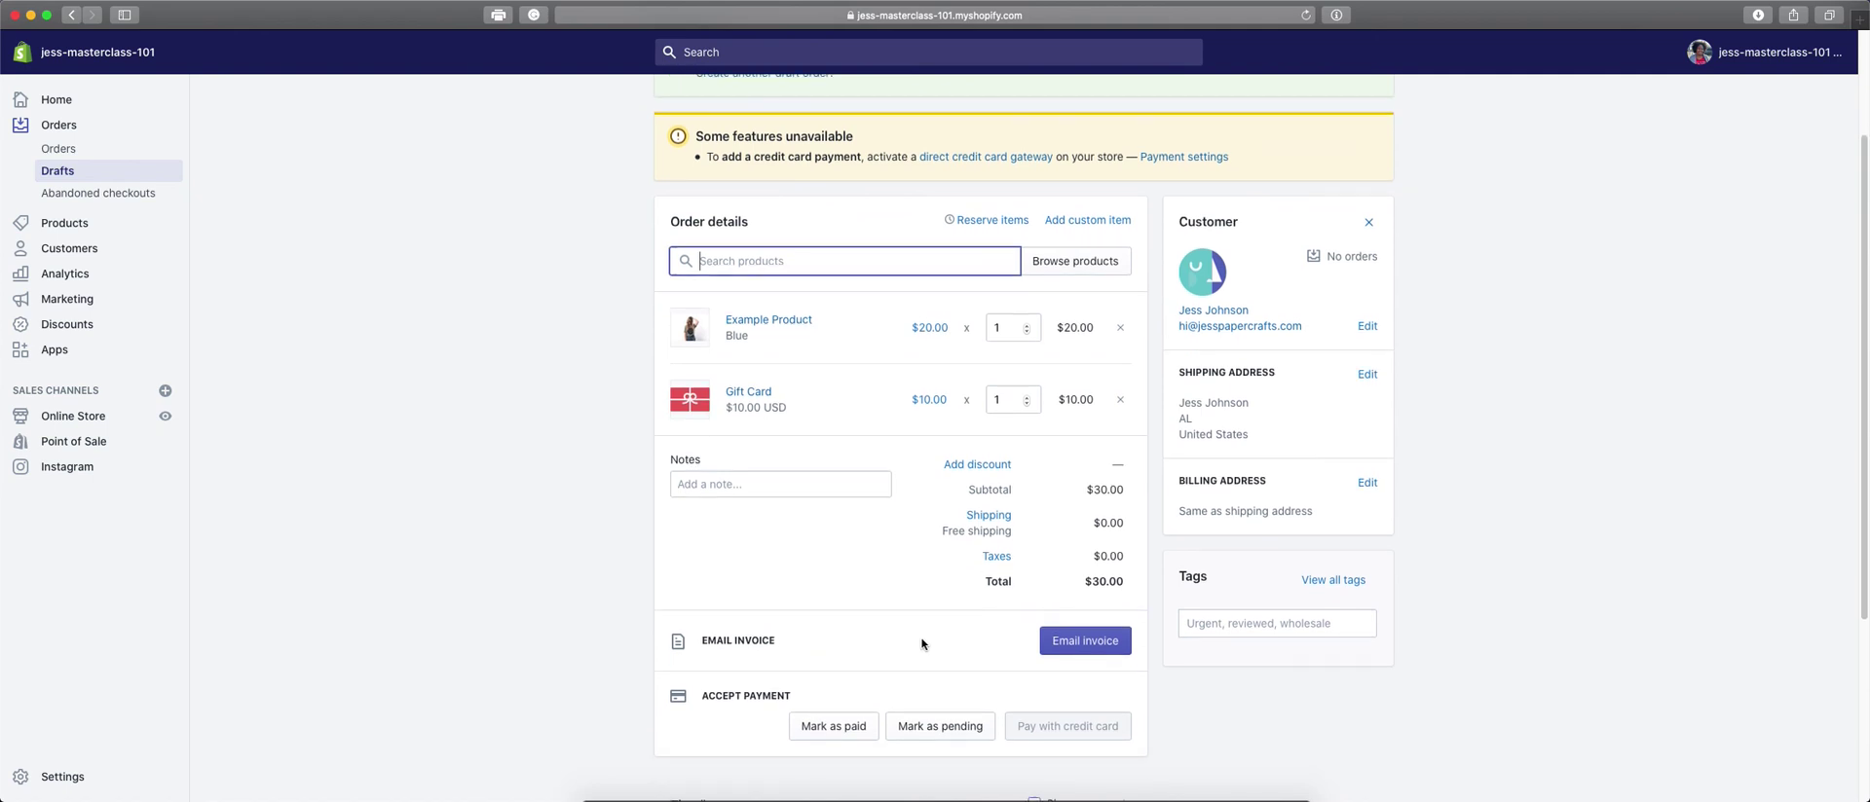
scroll(923, 644, down, 1)
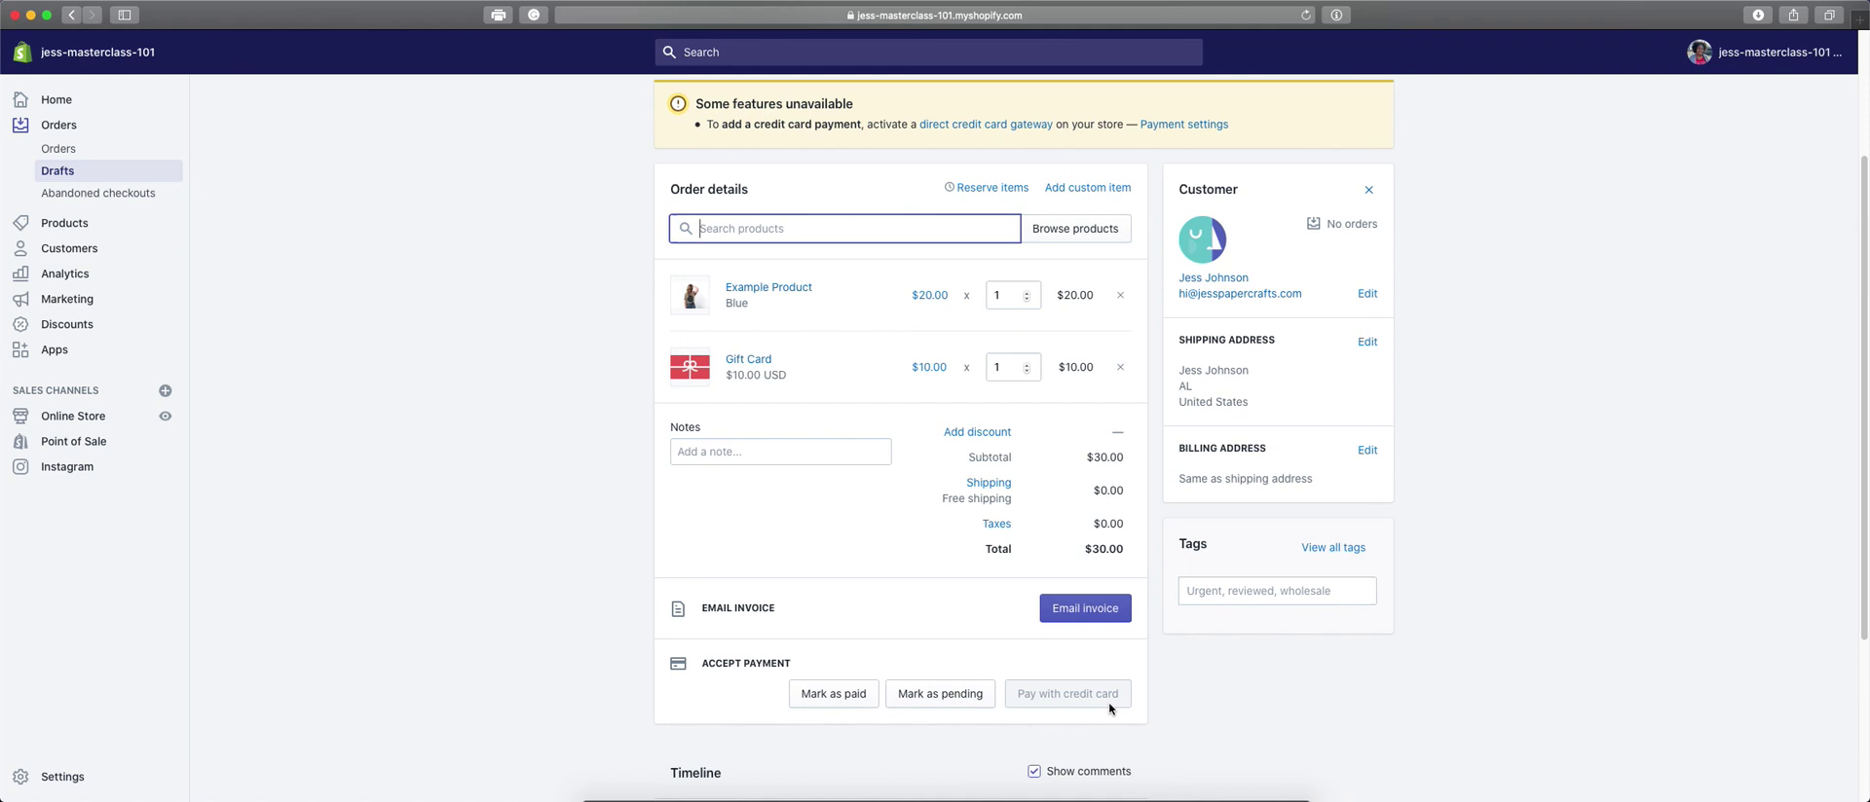
scroll(1084, 674, down, 1)
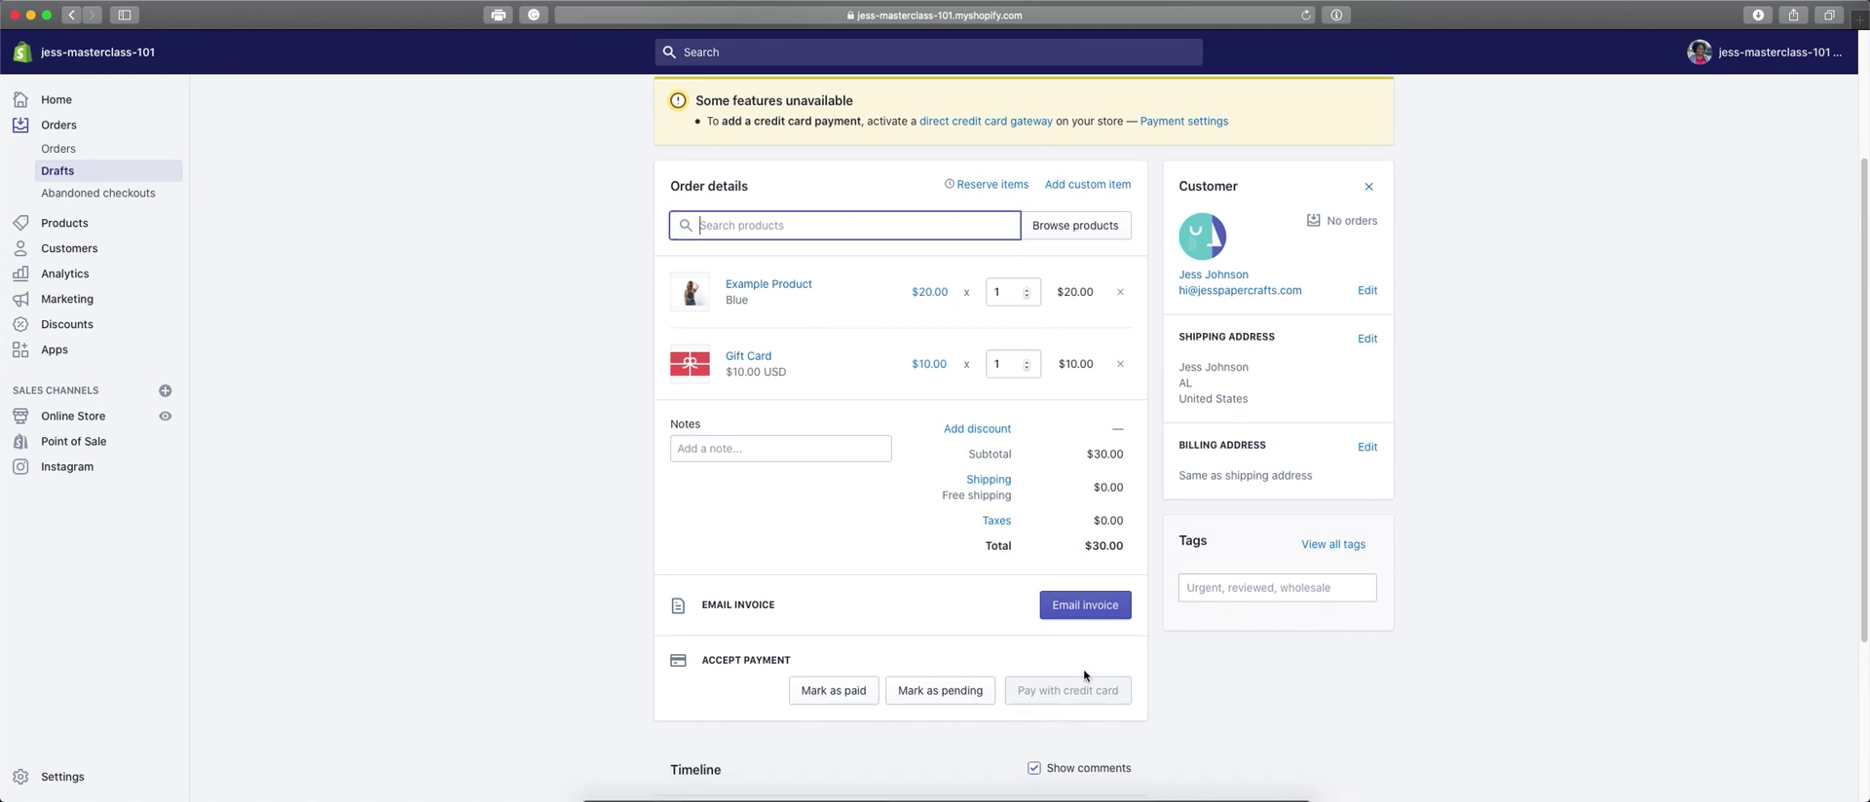